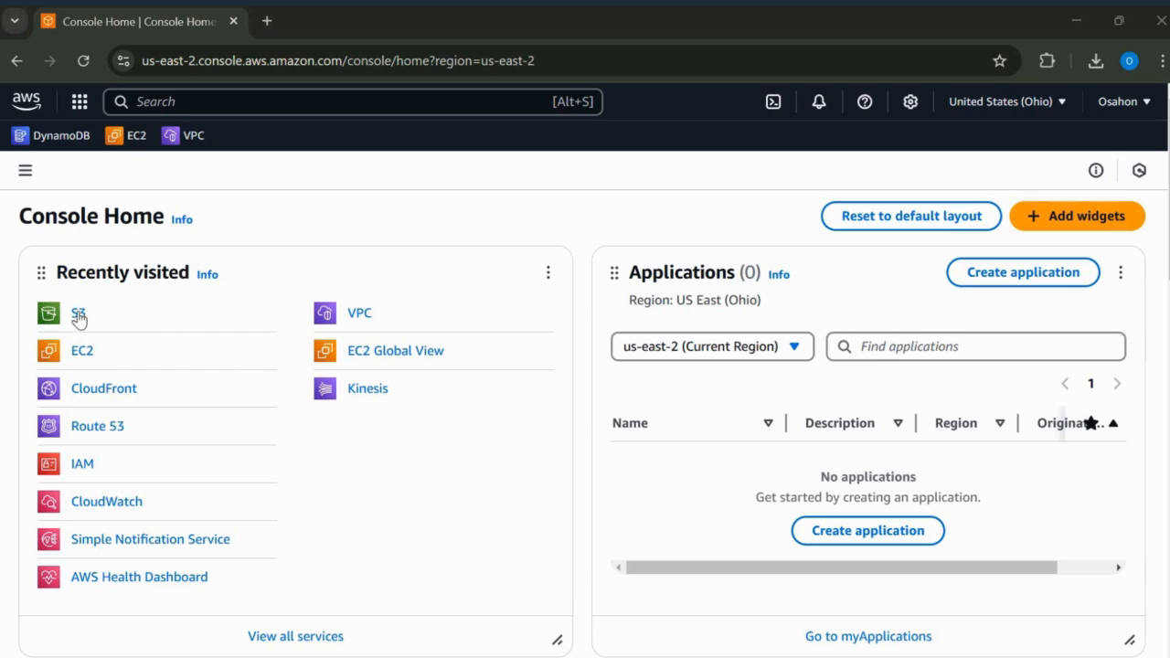
Step: Create a general purpose S3 bucket named devbuy1234 in US East (Ohio) with the default settings
left_click(78, 317)
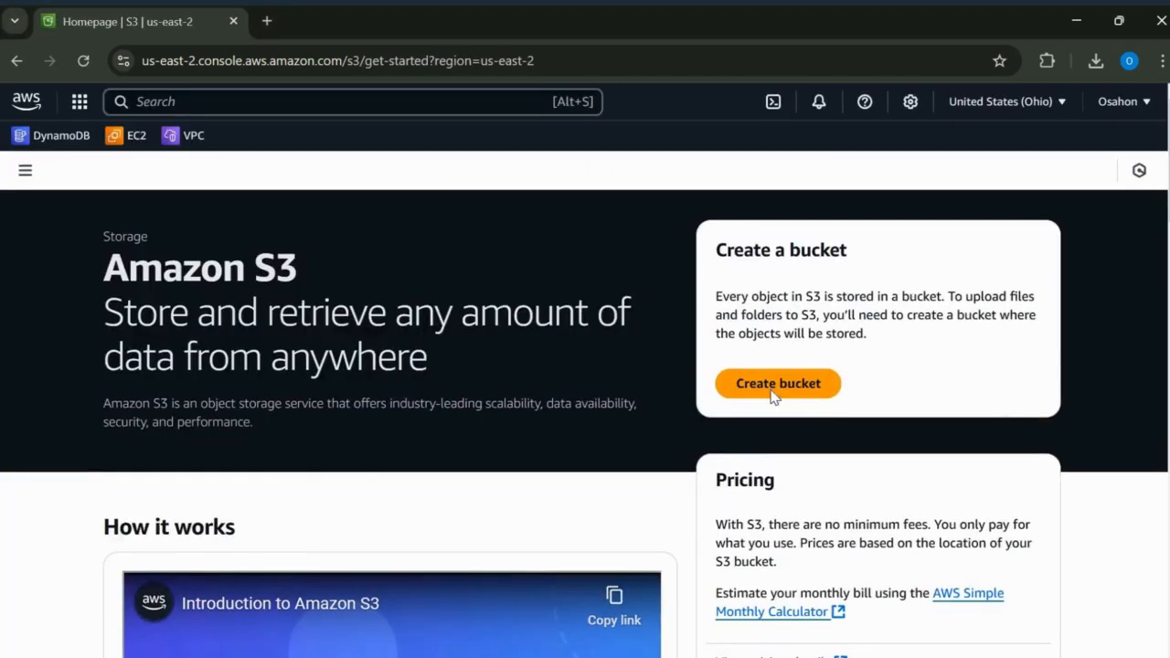
left_click(775, 386)
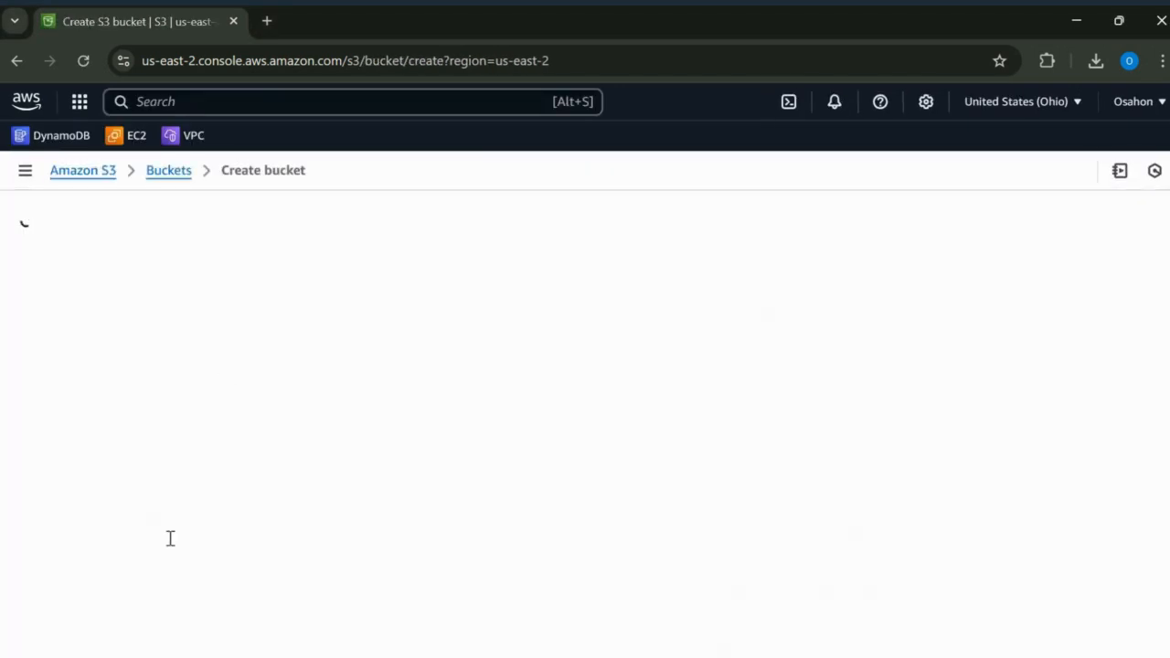
left_click(142, 534)
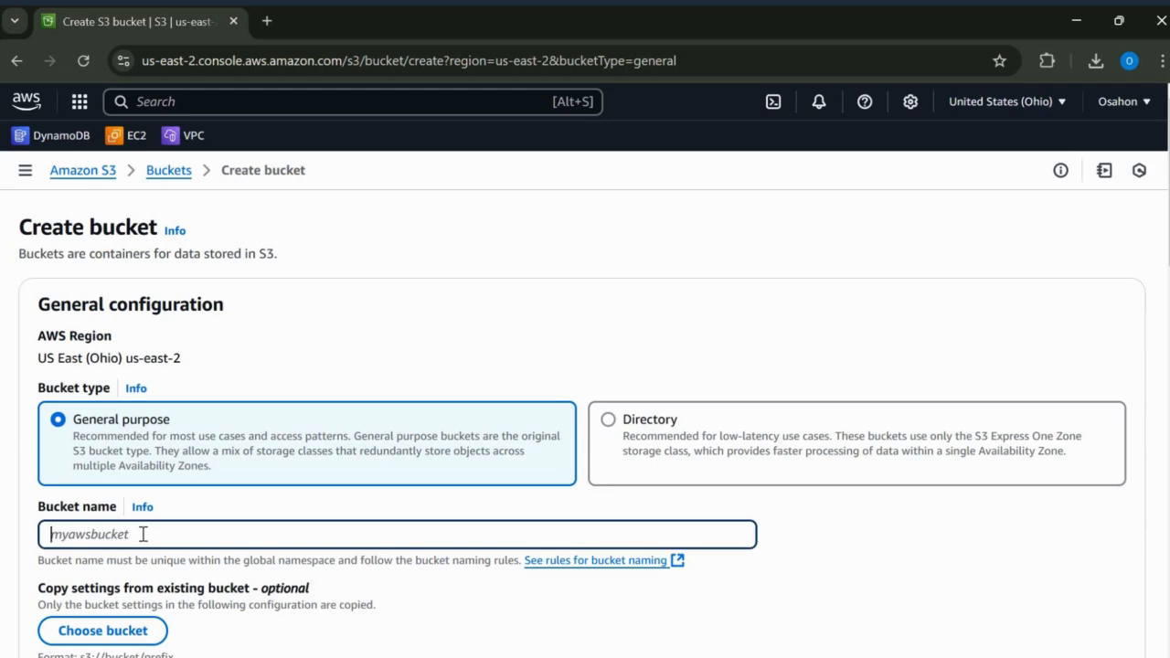
type("devbuy1234")
scroll(582, 424, "down", 5)
scroll(582, 423, "down", 15)
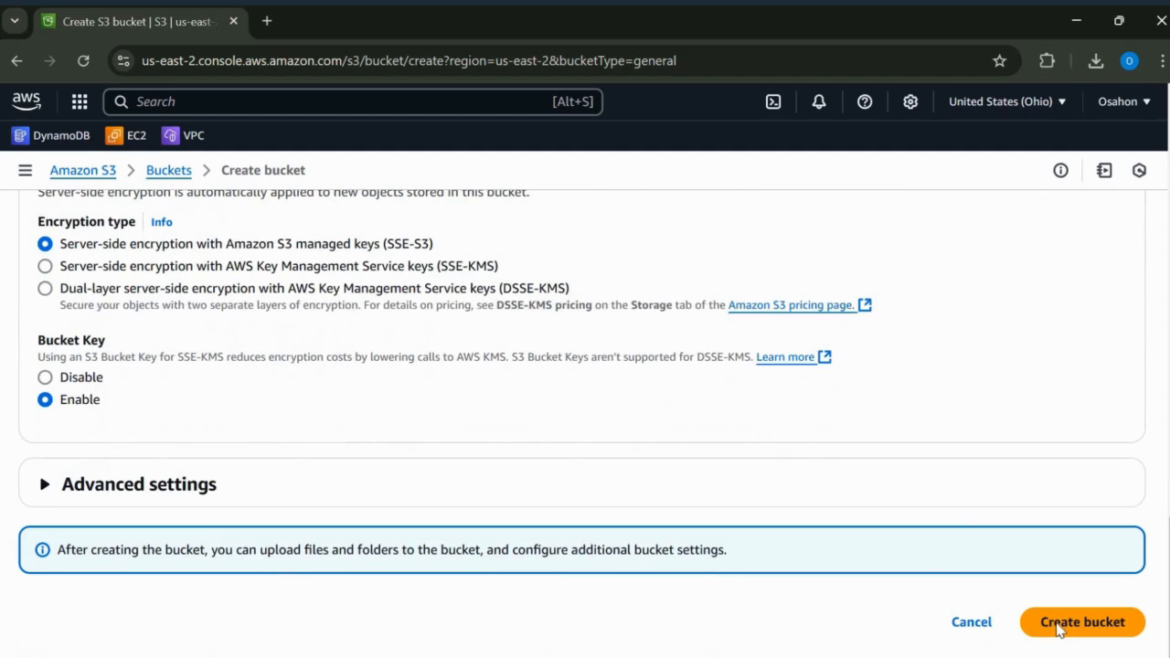
left_click(1059, 625)
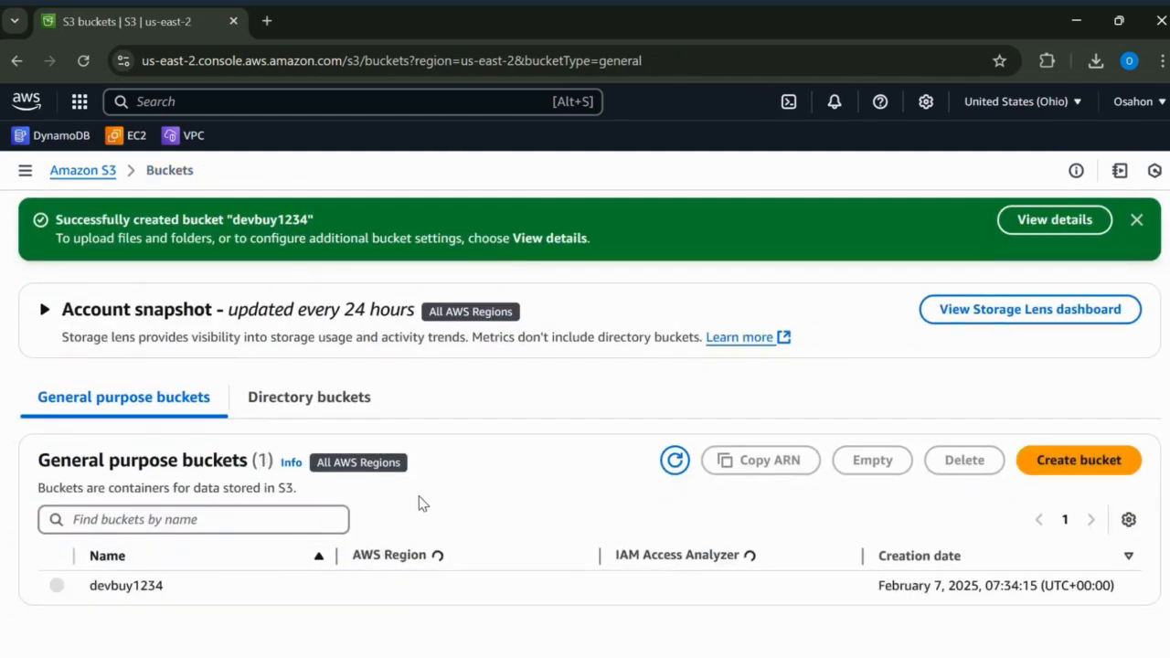
Step: Upload the files 1.jpg, 2.jpg, error.html and index.html to the devbuy1234 bucket and dismiss the upload notification
left_click(125, 585)
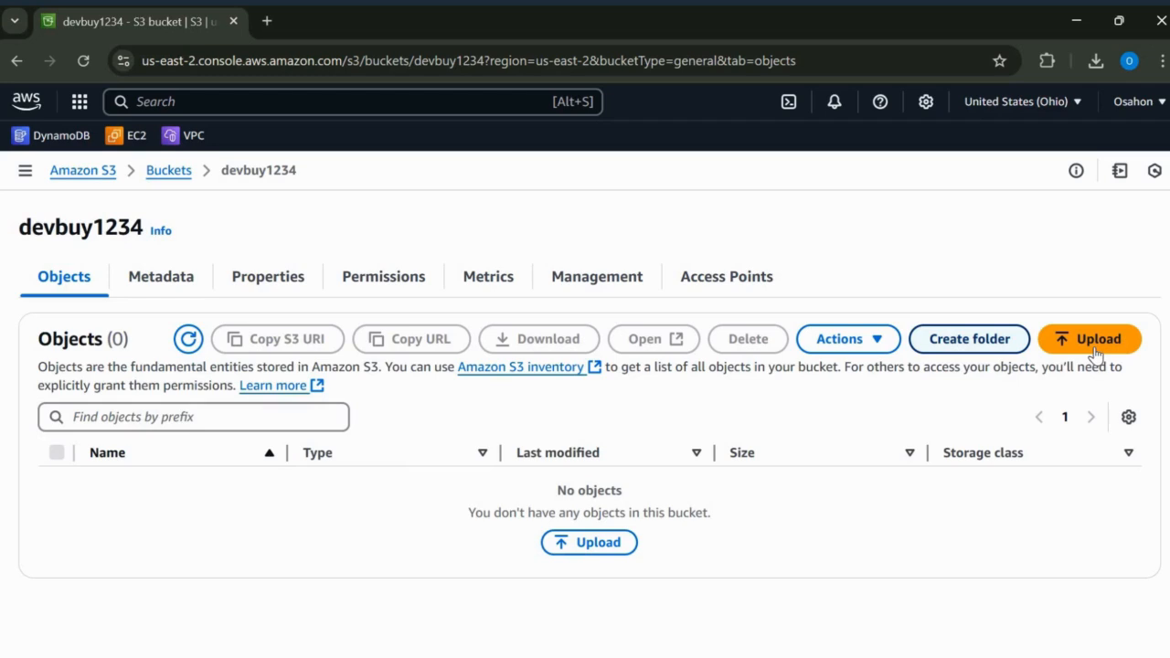
left_click(1060, 339)
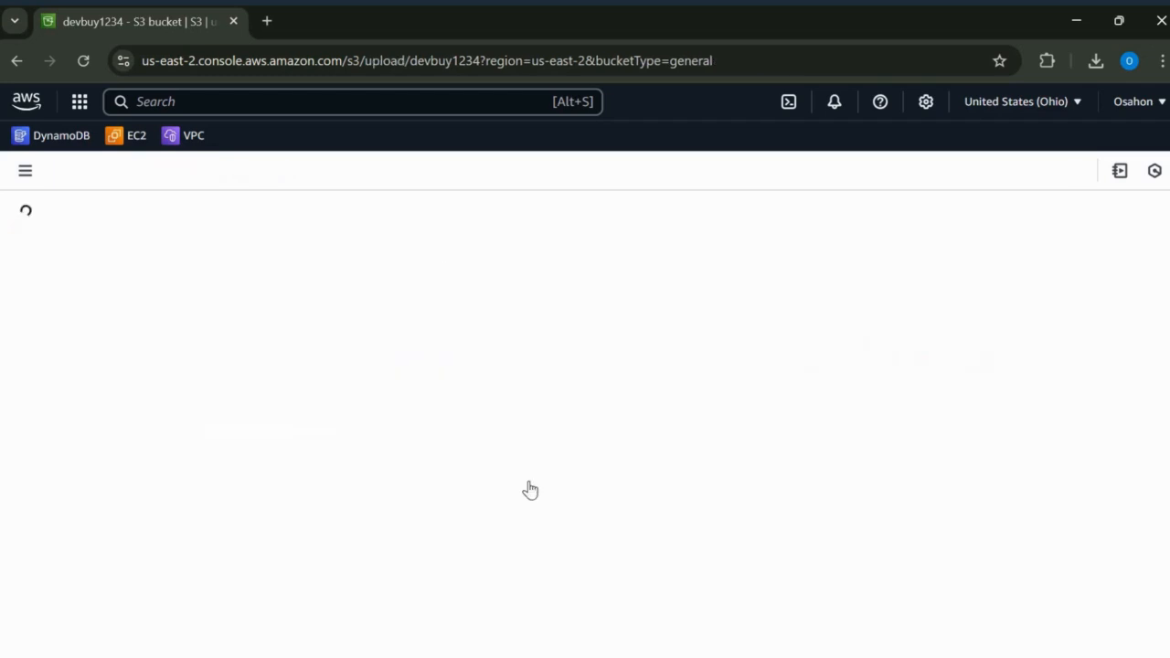
left_click(971, 387)
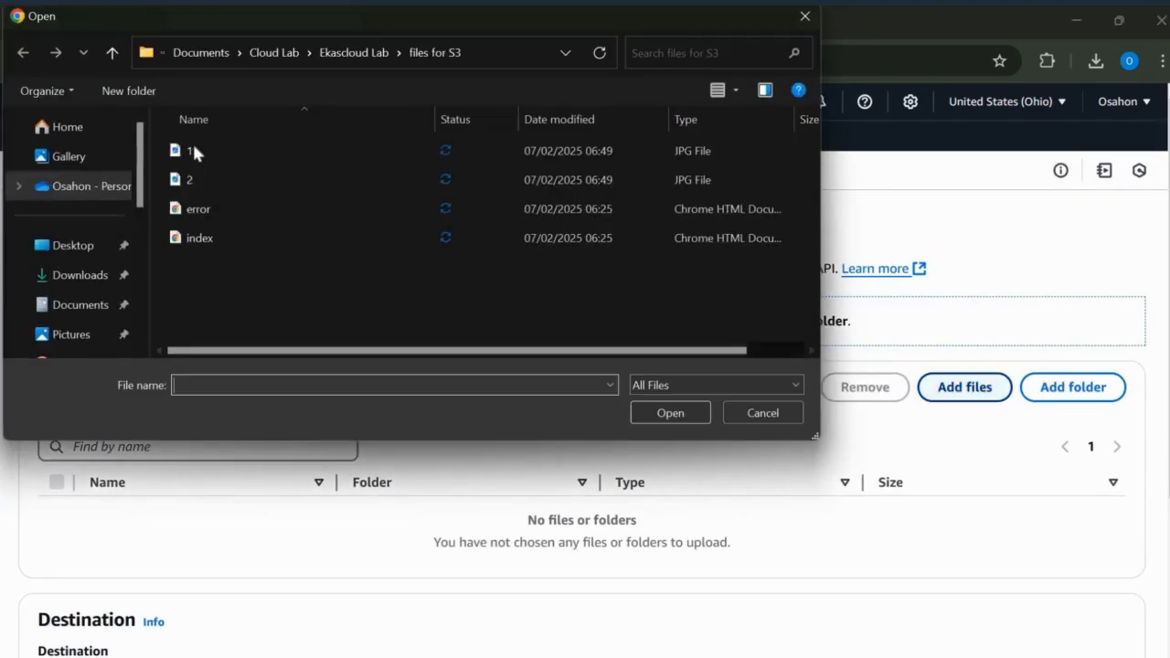
left_click(191, 151)
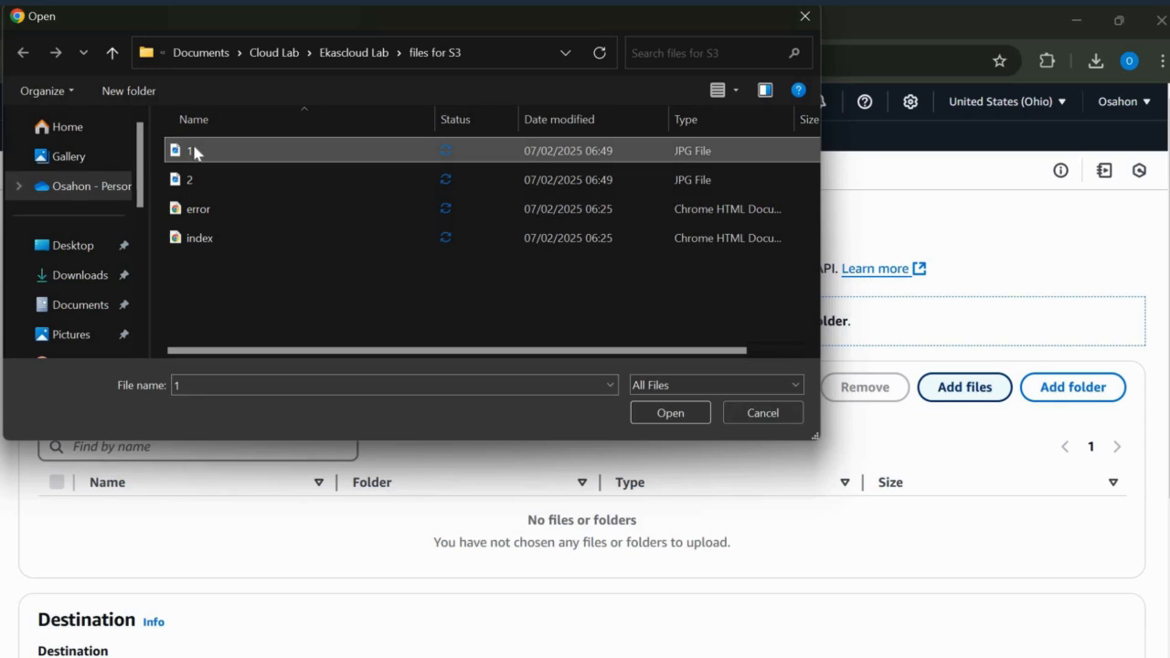
key("shift+Down")
key("shift+Down")
key("shift+Down")
left_click(660, 419)
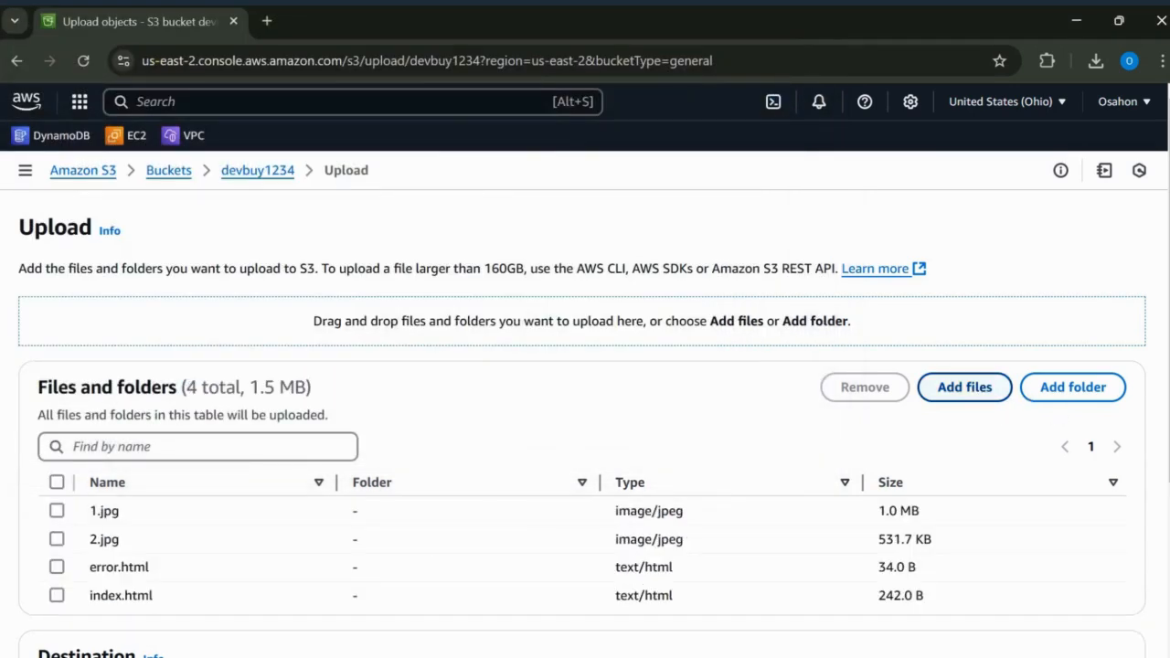
scroll(1132, 617, "down", 2)
scroll(1131, 616, "down", 2)
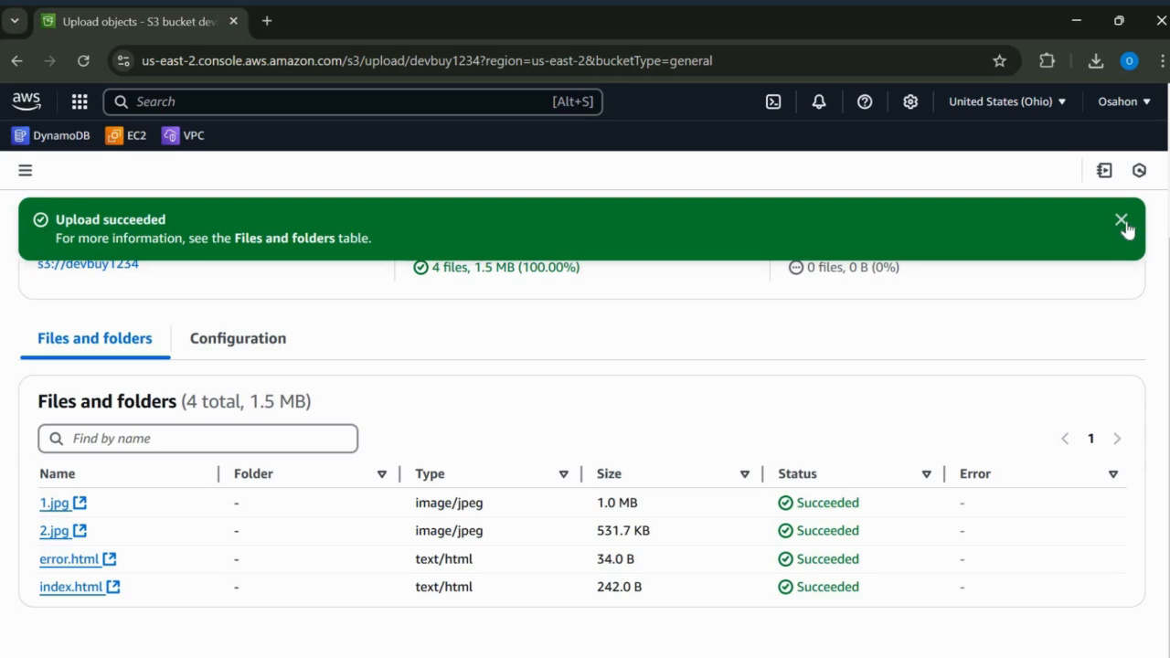
left_click(1123, 223)
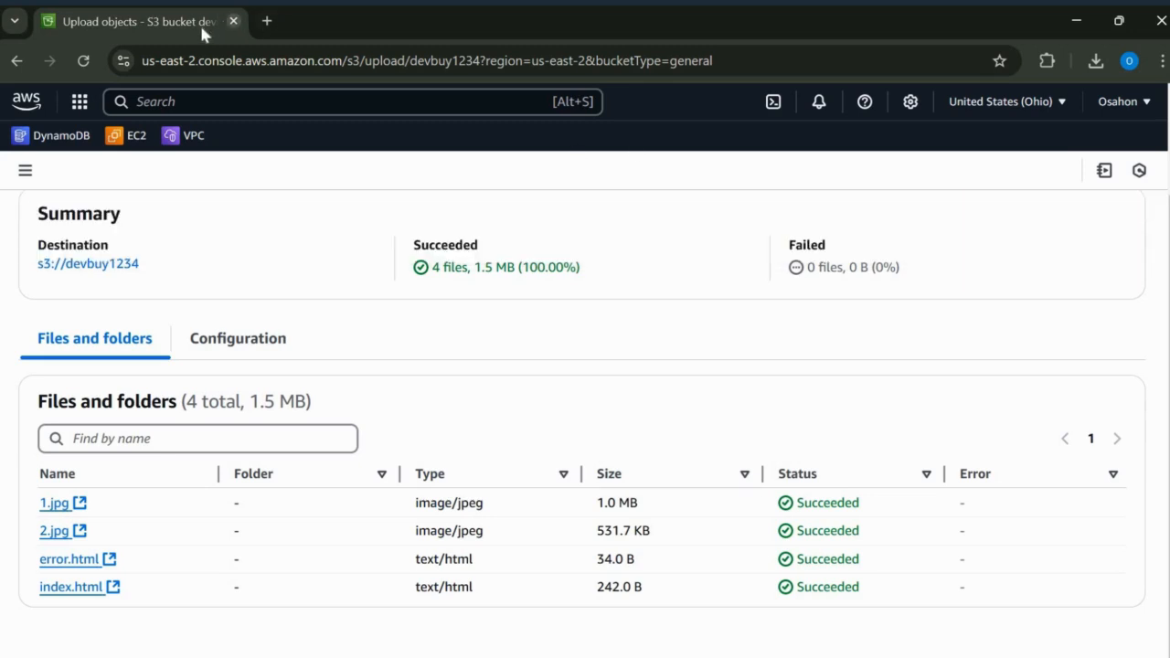
Step: Duplicate the S3 browser tab and open the CloudFront service in the copy
right_click(204, 27)
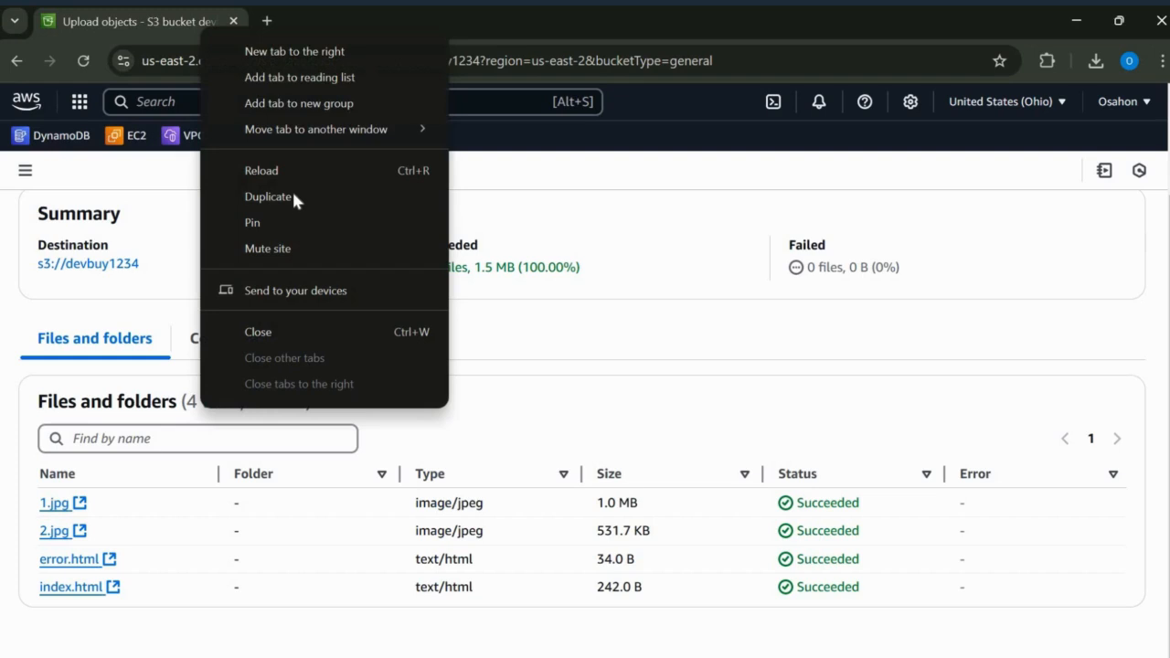
left_click(326, 197)
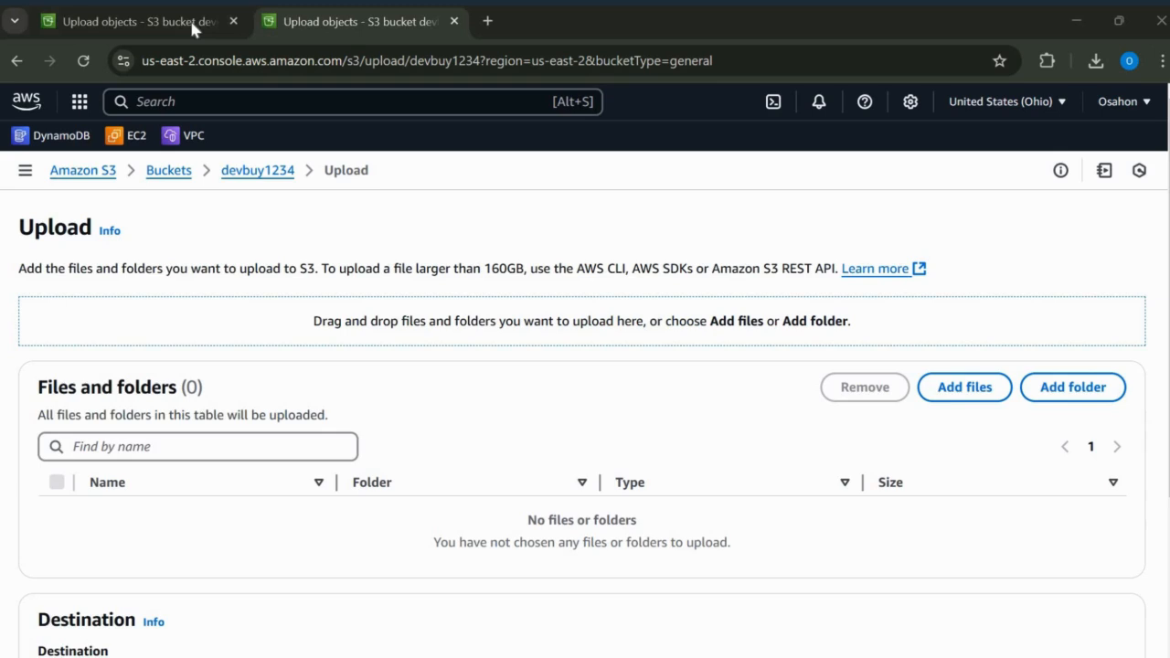
left_click(295, 99)
type("c")
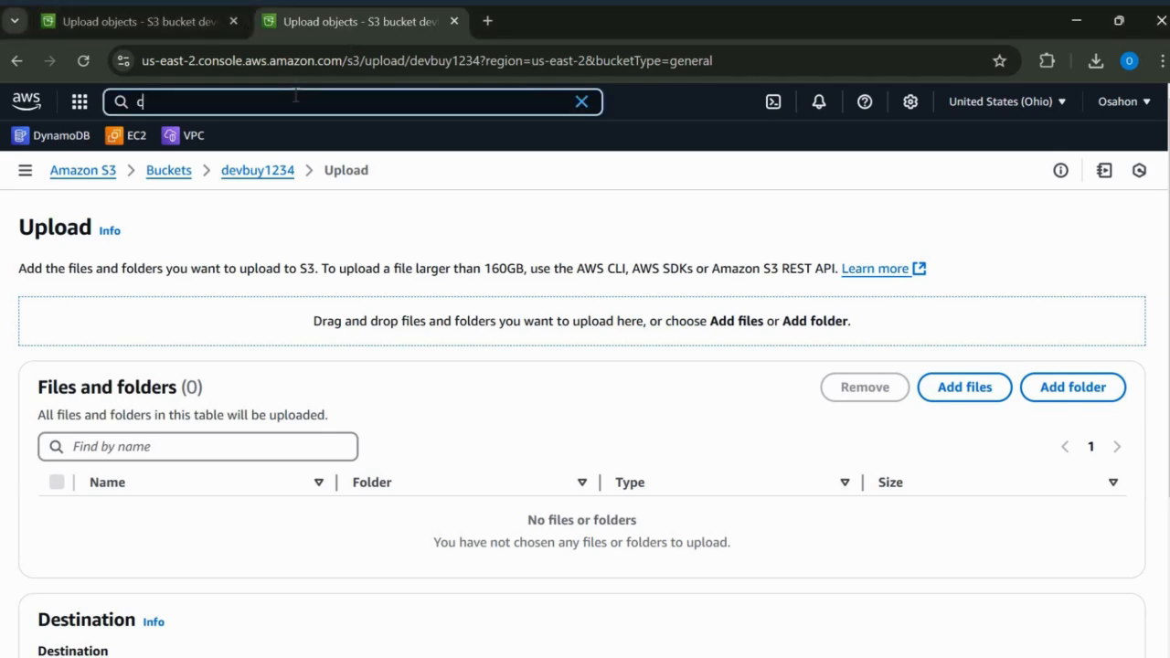
type("loudfro")
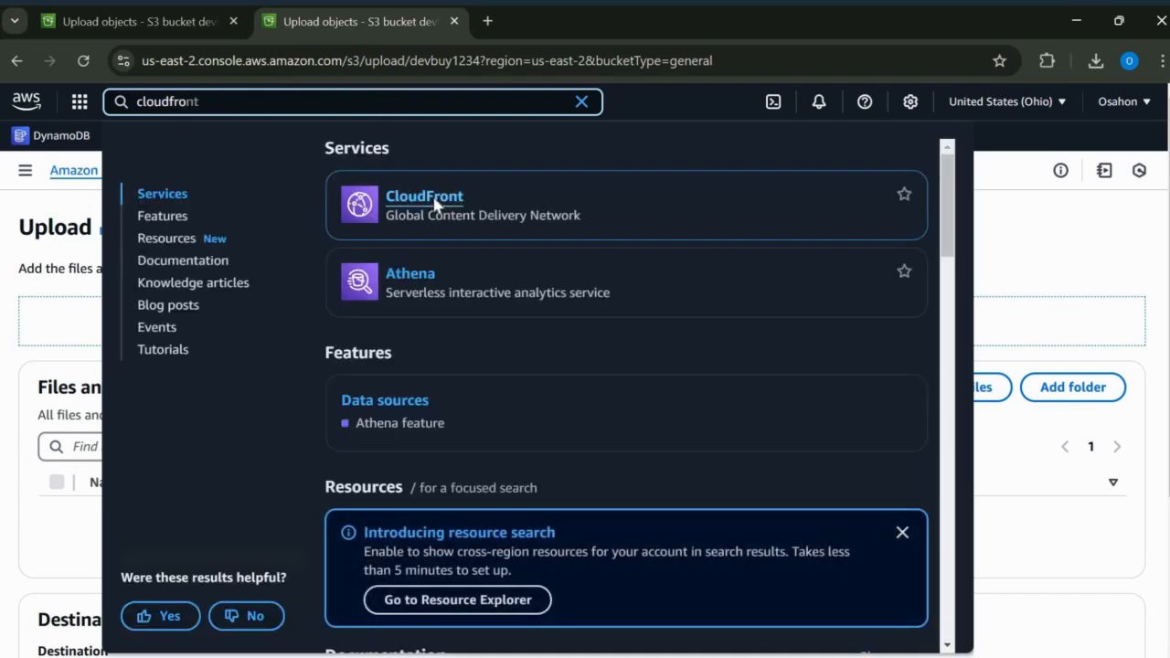
left_click(435, 204)
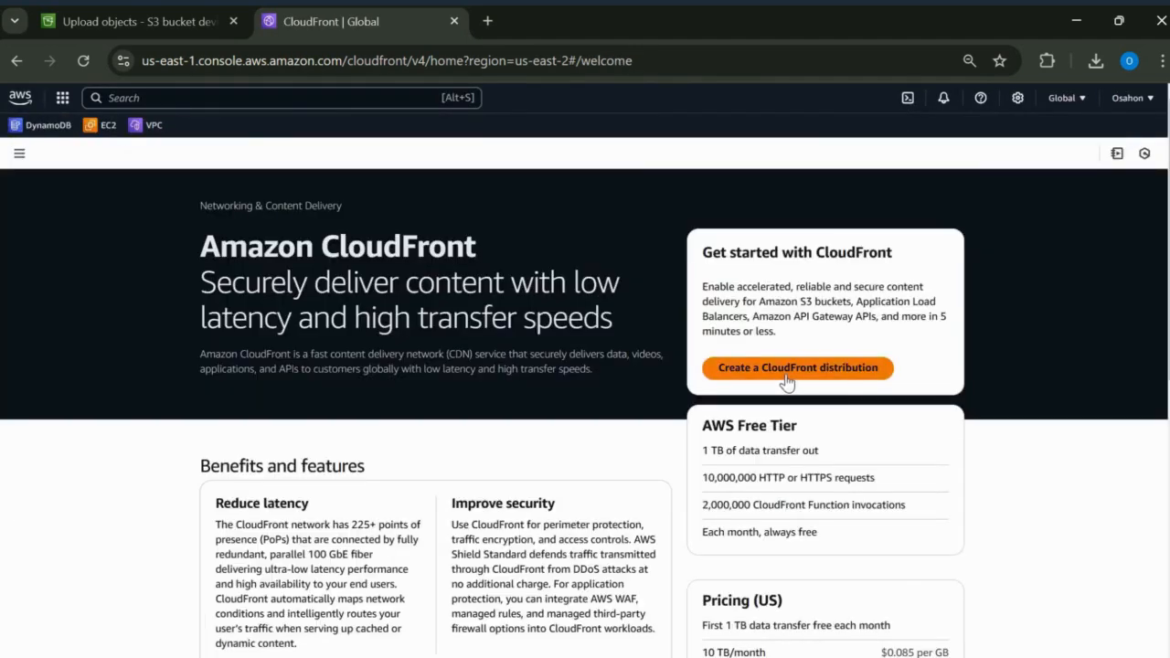
Step: Start a new CloudFront distribution with the devbuy1234 S3 bucket as origin domain and origin access control settings as origin access
left_click(787, 382)
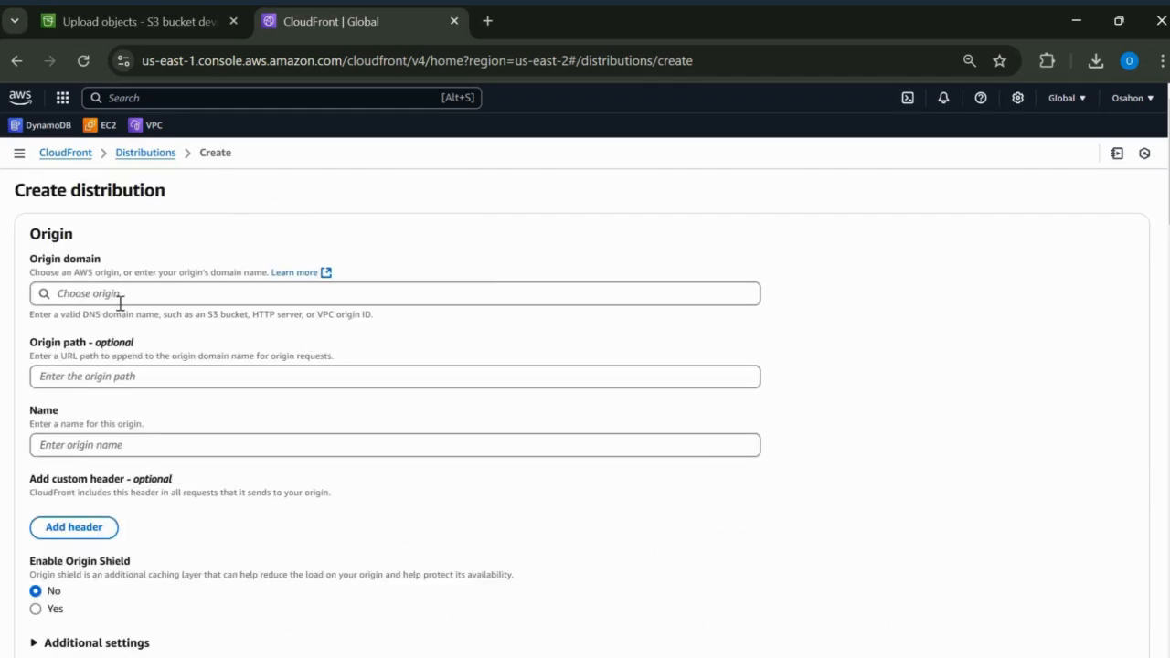
left_click(155, 299)
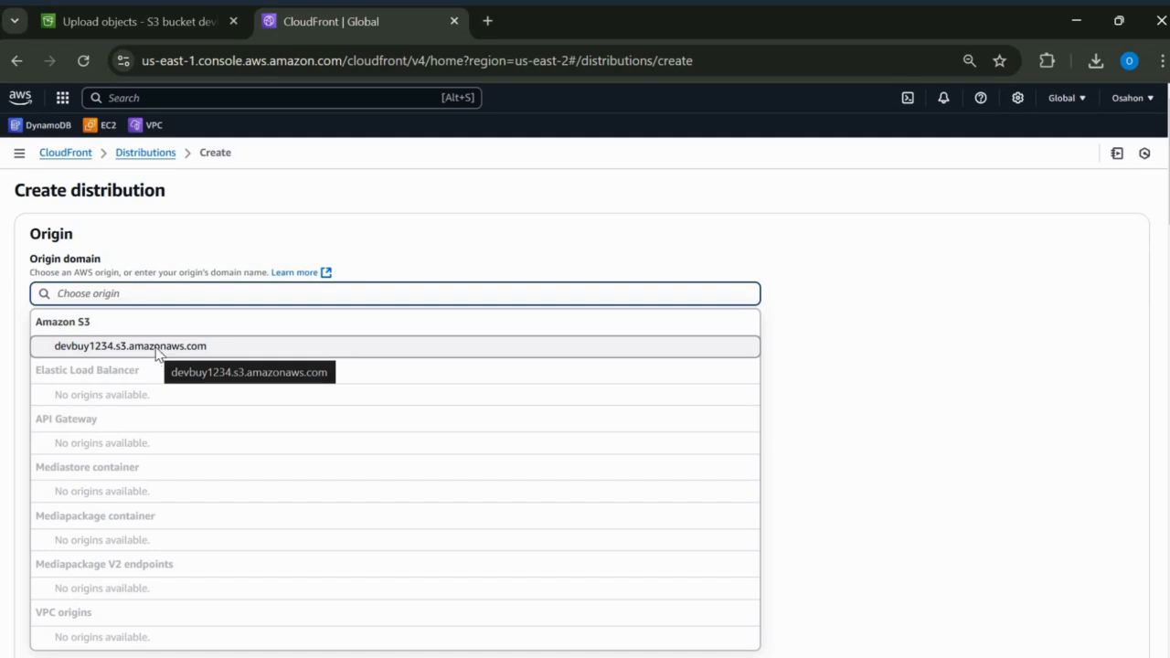
left_click(155, 351)
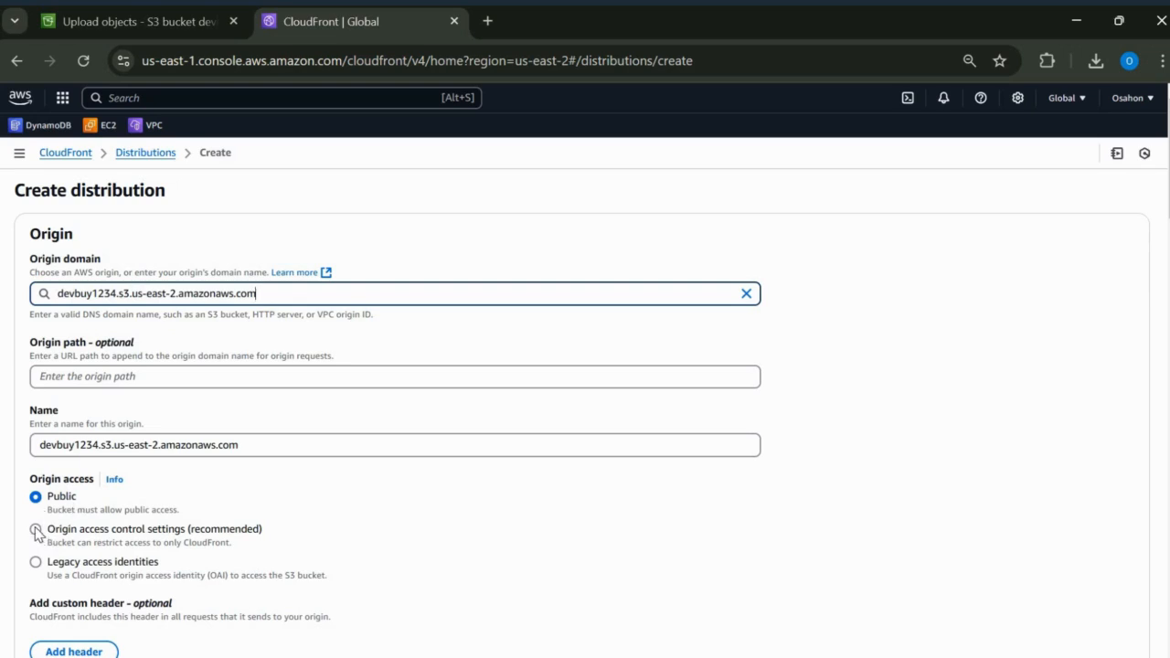
left_click(84, 545)
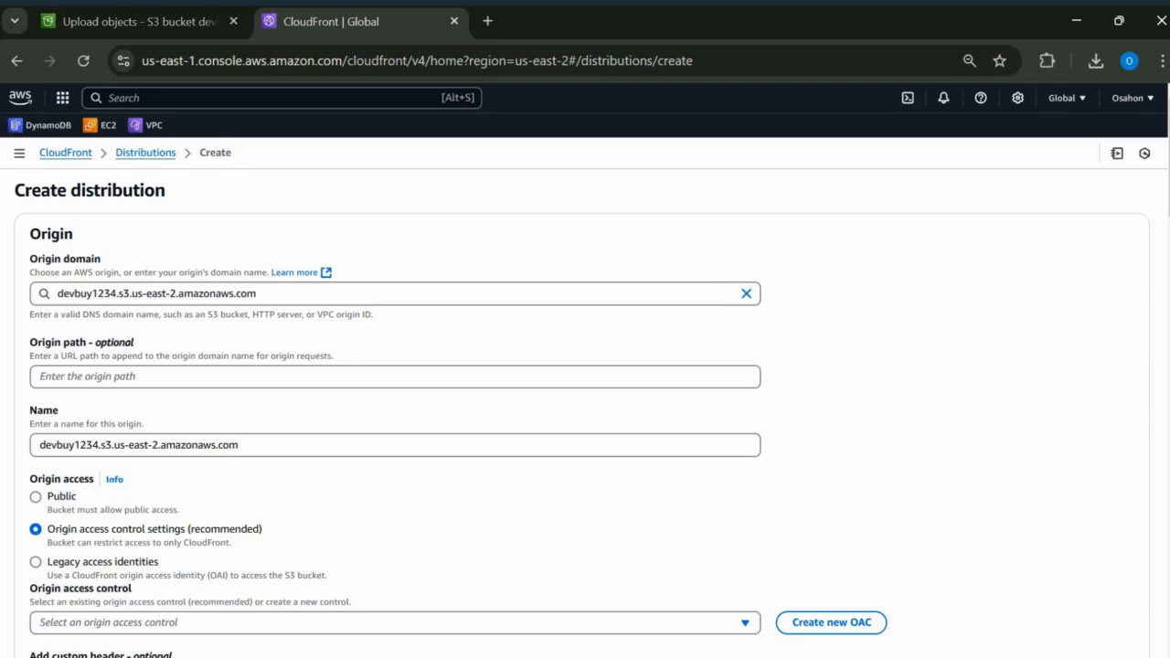
Step: Create a new origin access control for the devbuy1234 origin, keeping the suggested name and Sign requests behavior
scroll(775, 363, "down", 3)
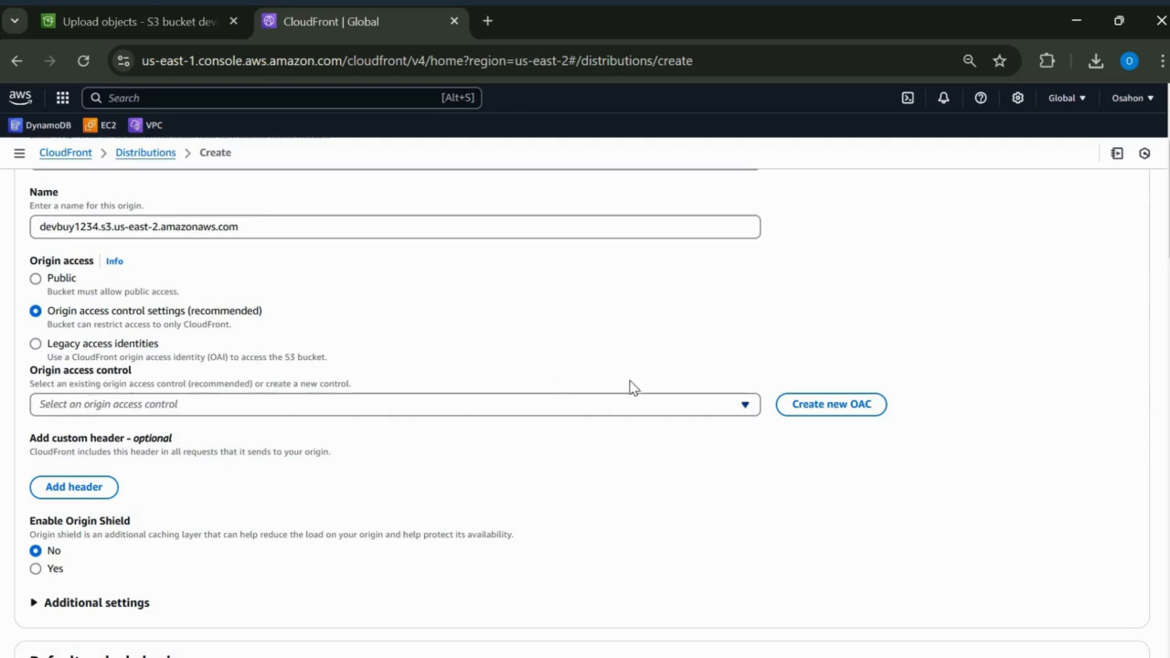
left_click(825, 422)
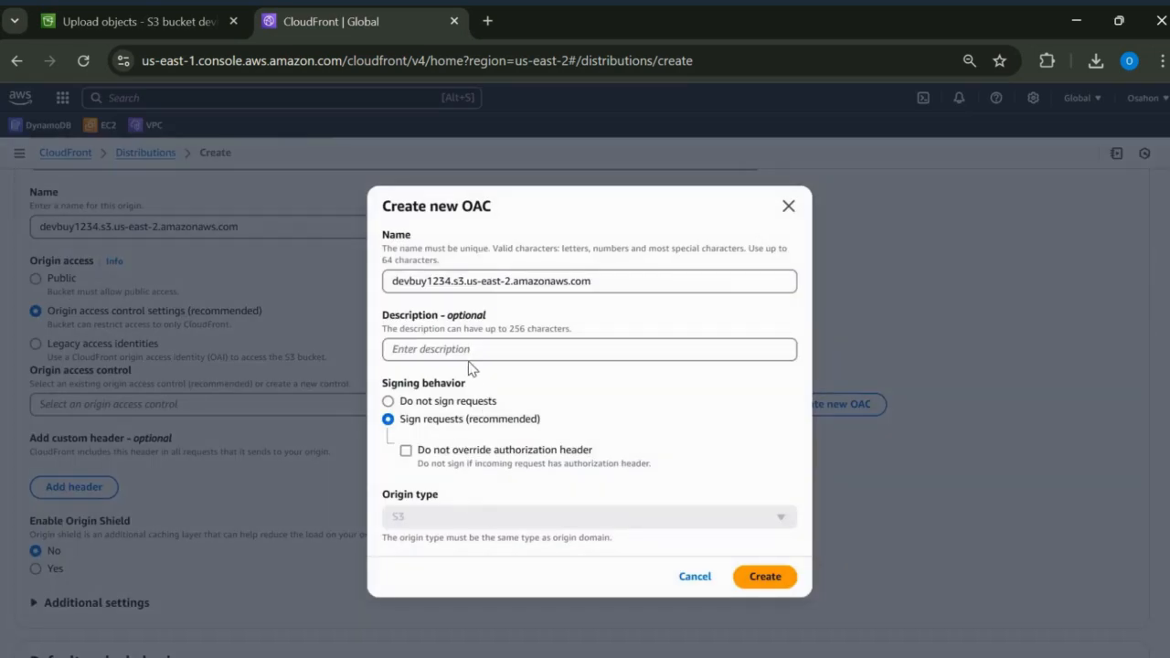
left_click(469, 358)
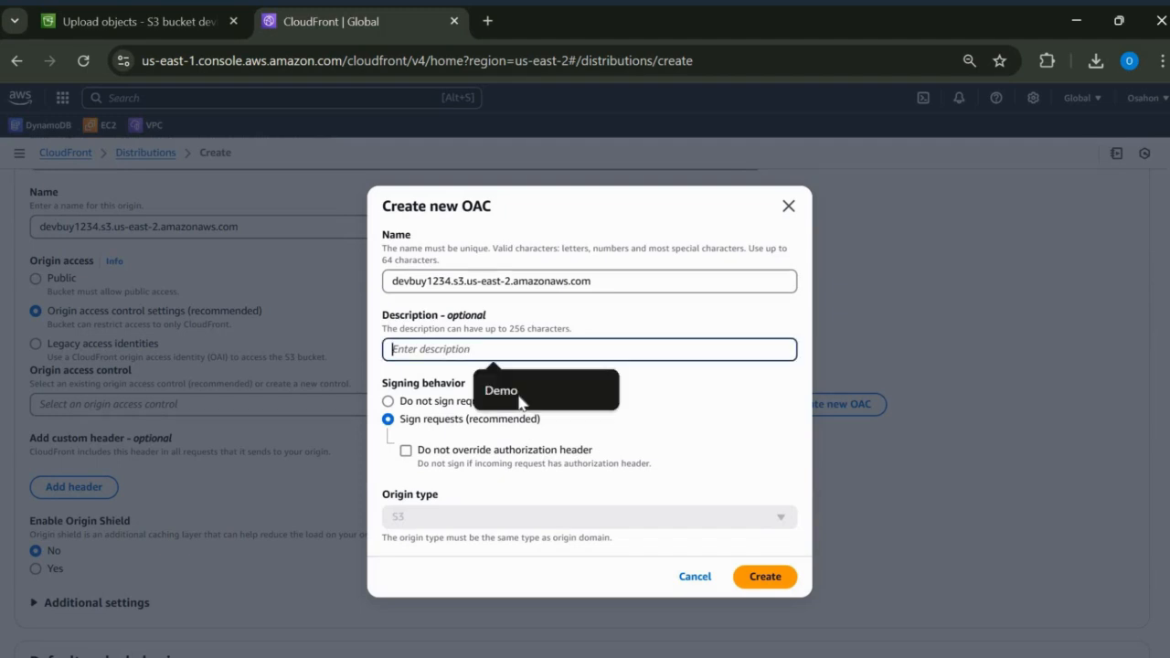
left_click(772, 586)
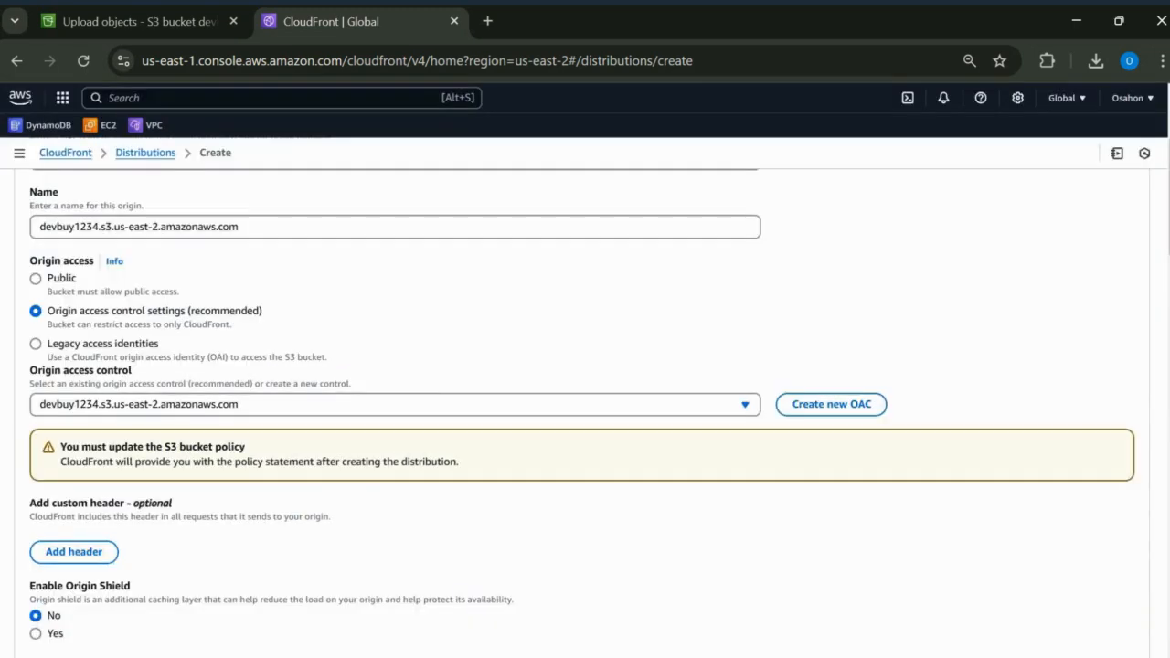
Step: Keep the default cache behavior and choose not to enable the Web Application Firewall security protections
scroll(582, 398, "down", 5)
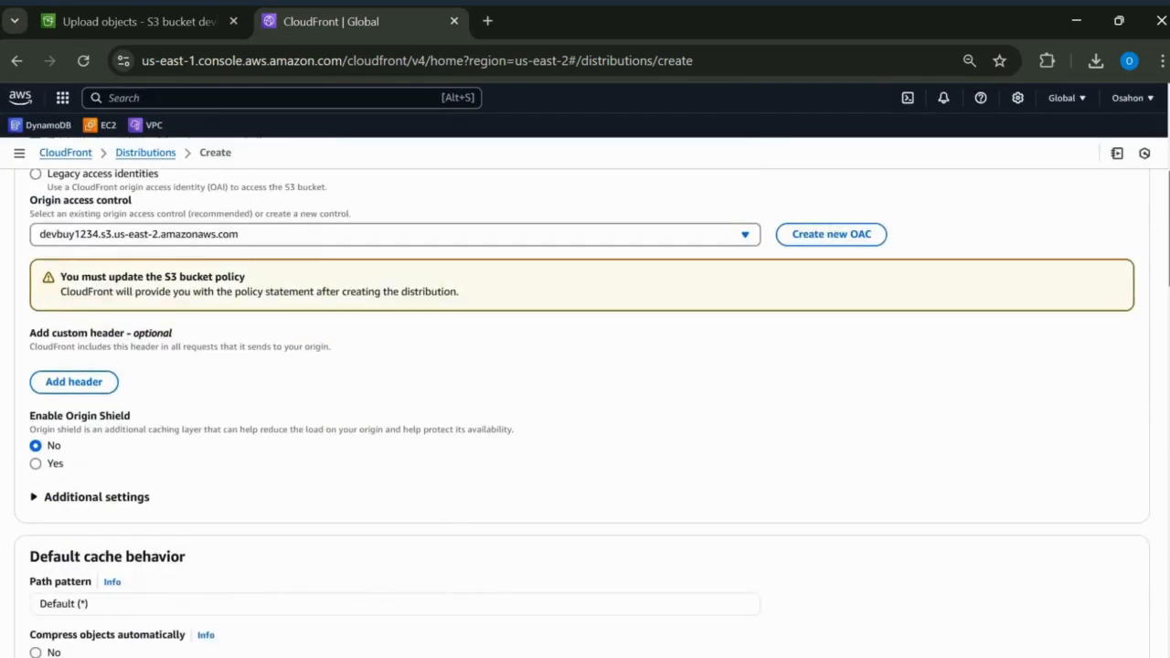
scroll(581, 397, "down", 3)
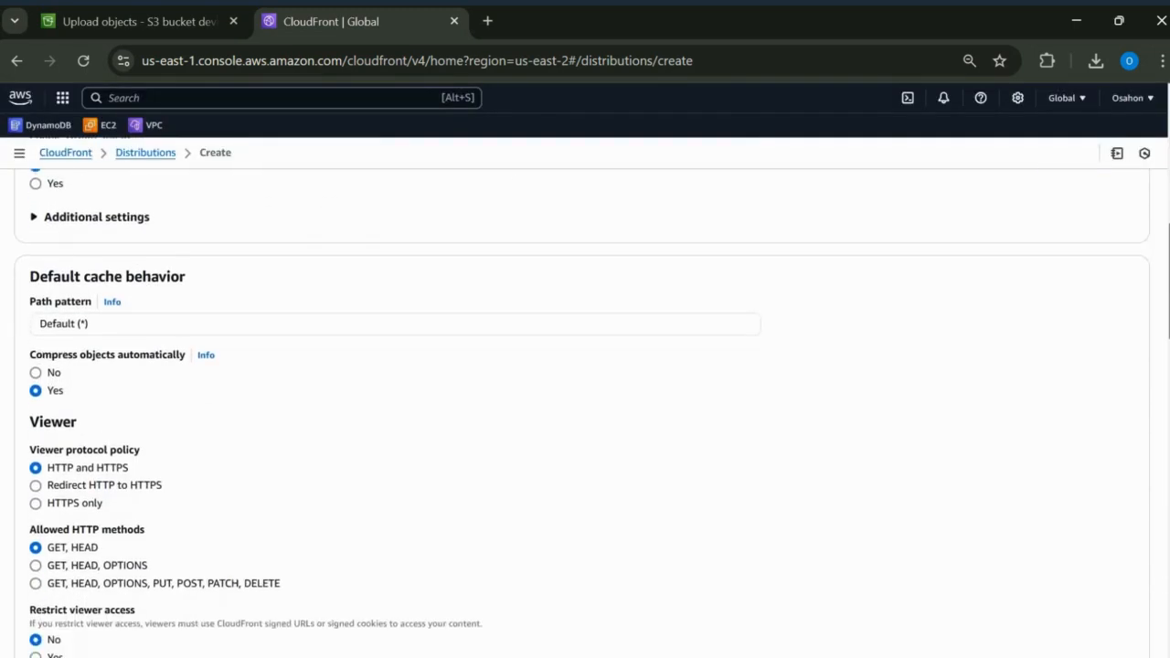
scroll(248, 531, "down", 5)
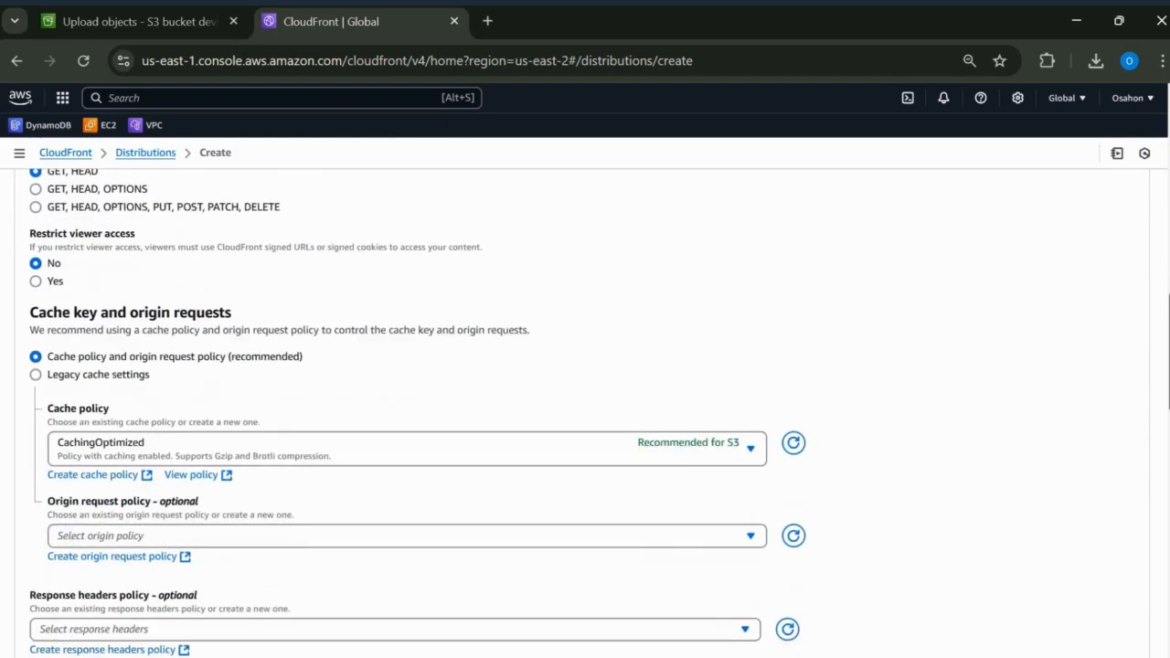
scroll(249, 530, "down", 2)
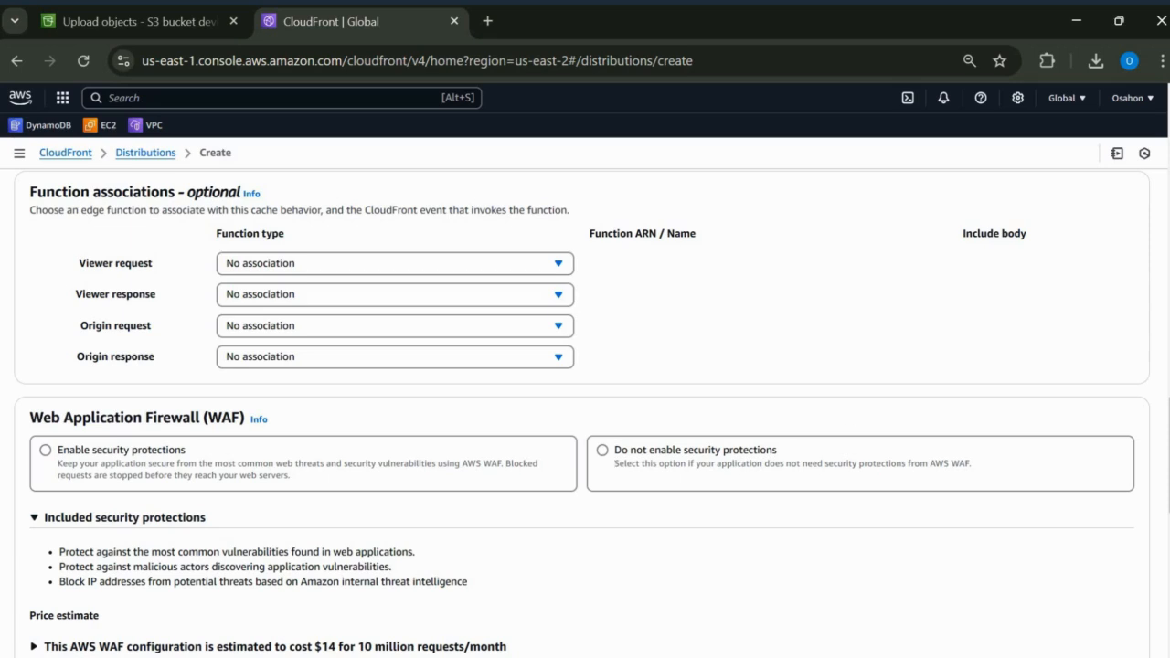
left_click(1130, 450)
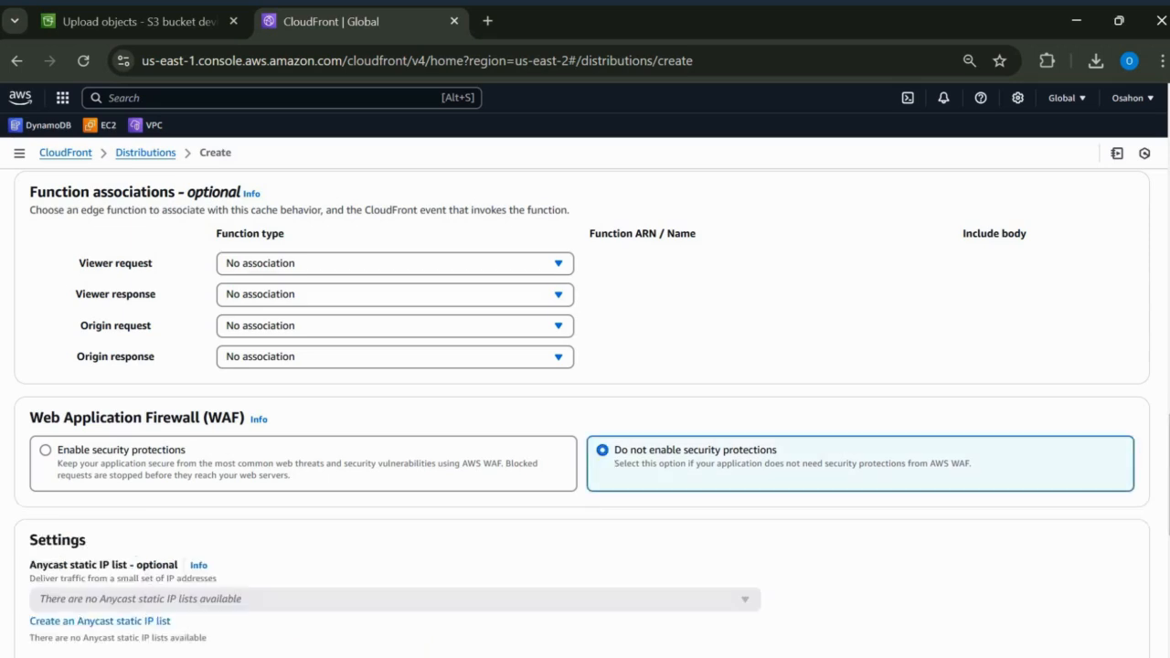
Step: Set the default root object to index.html and create the distribution
scroll(585, 411, "down", 3)
scroll(607, 470, "down", 4)
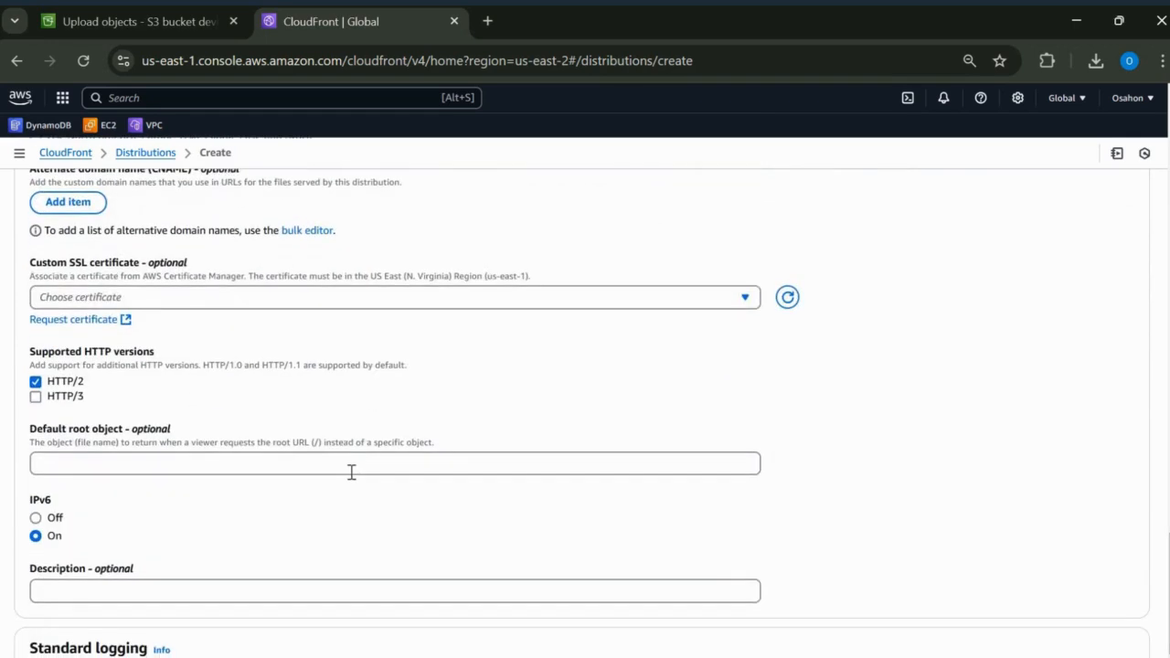
left_click(351, 472)
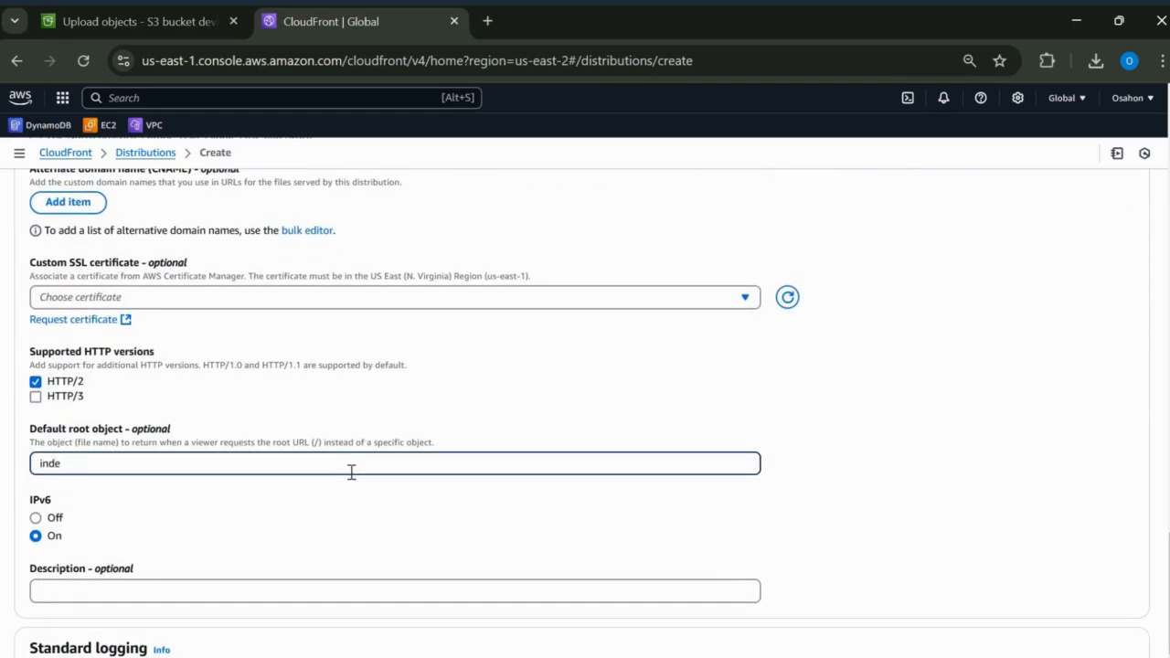
type("index.html")
scroll(1125, 616, "down", 2)
left_click(1083, 636)
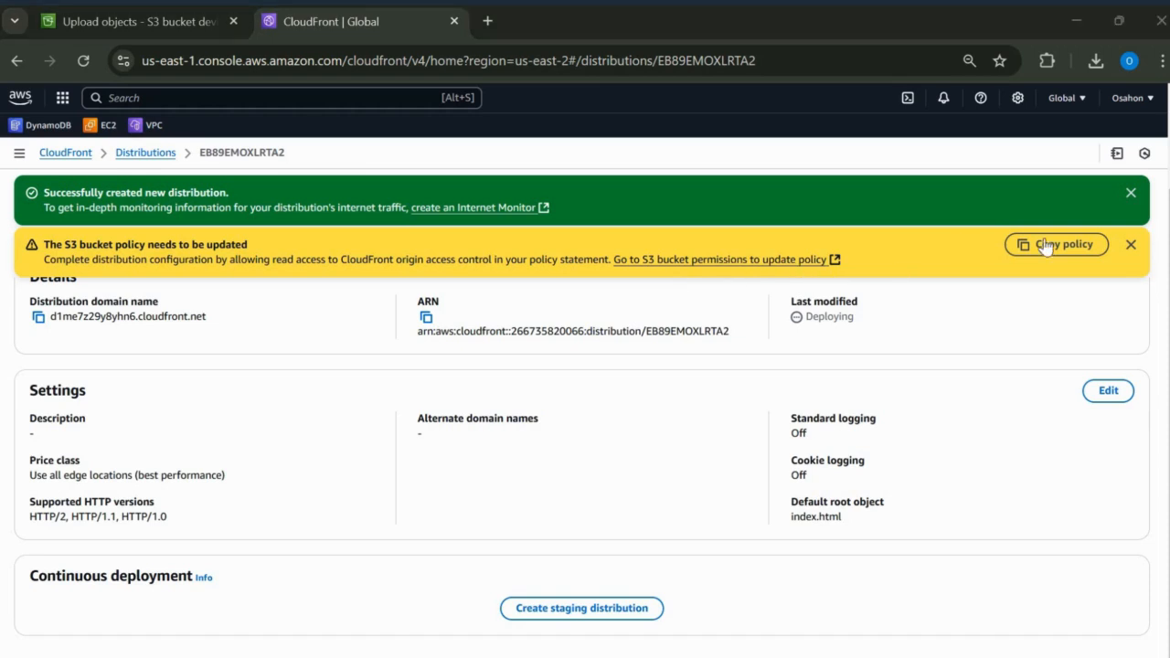
Step: Copy the CloudFront distribution's generated S3 bucket policy statement and open the permissions of the devbuy1234 bucket
left_click(1057, 255)
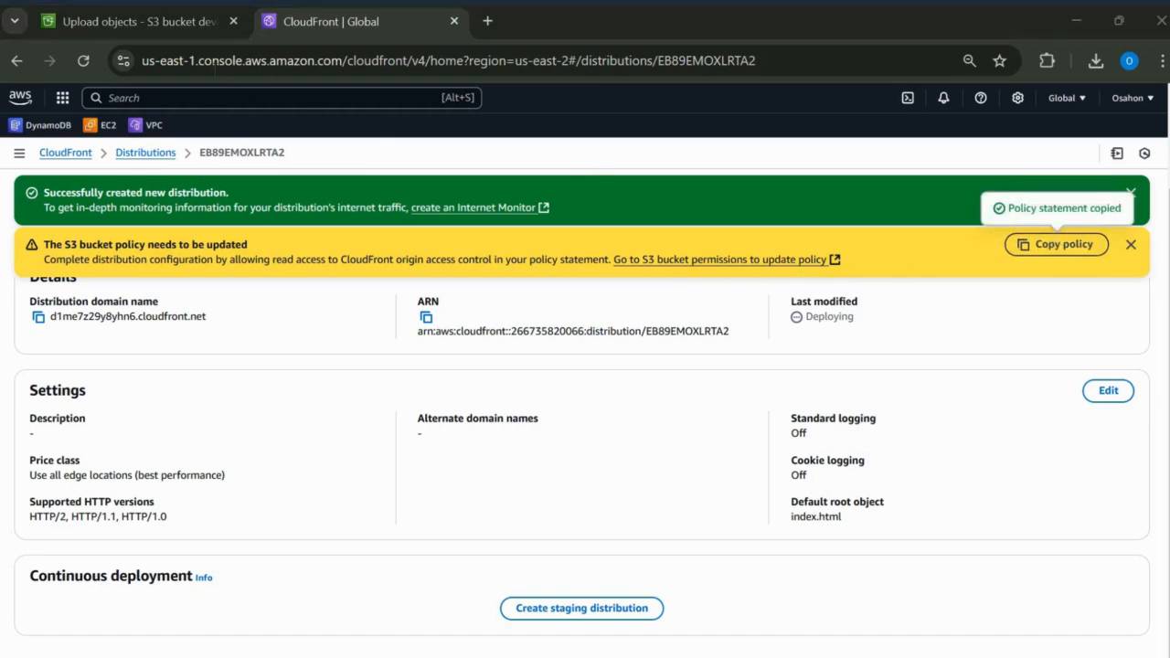
left_click(163, 26)
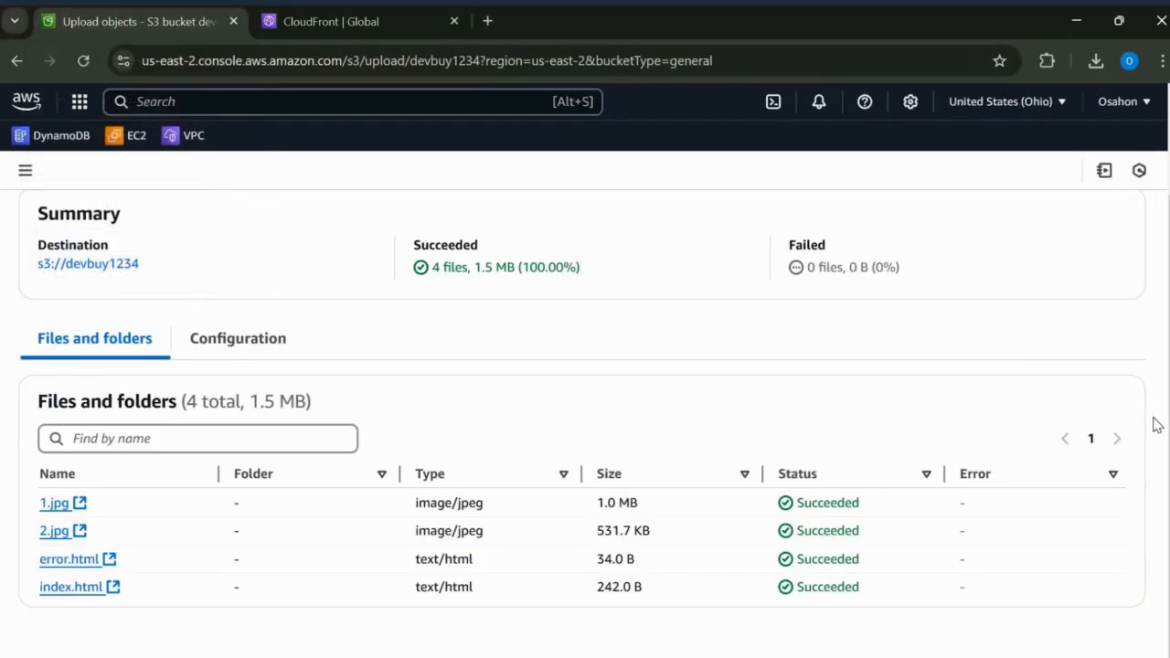
scroll(1124, 262, "up", 3)
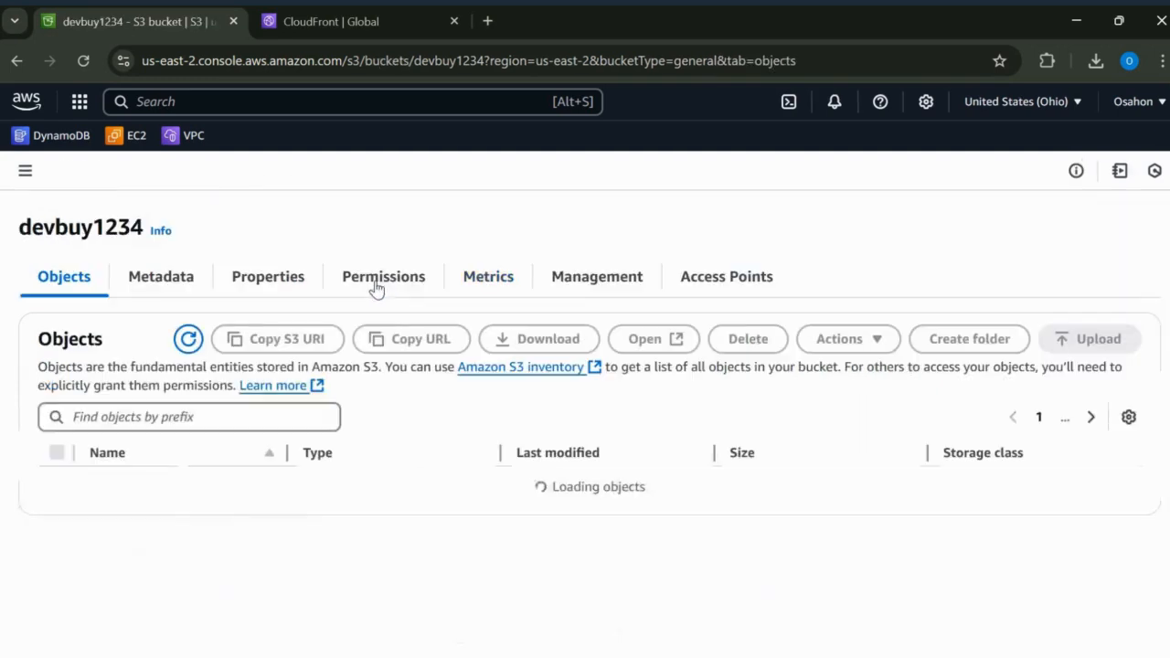
left_click(386, 279)
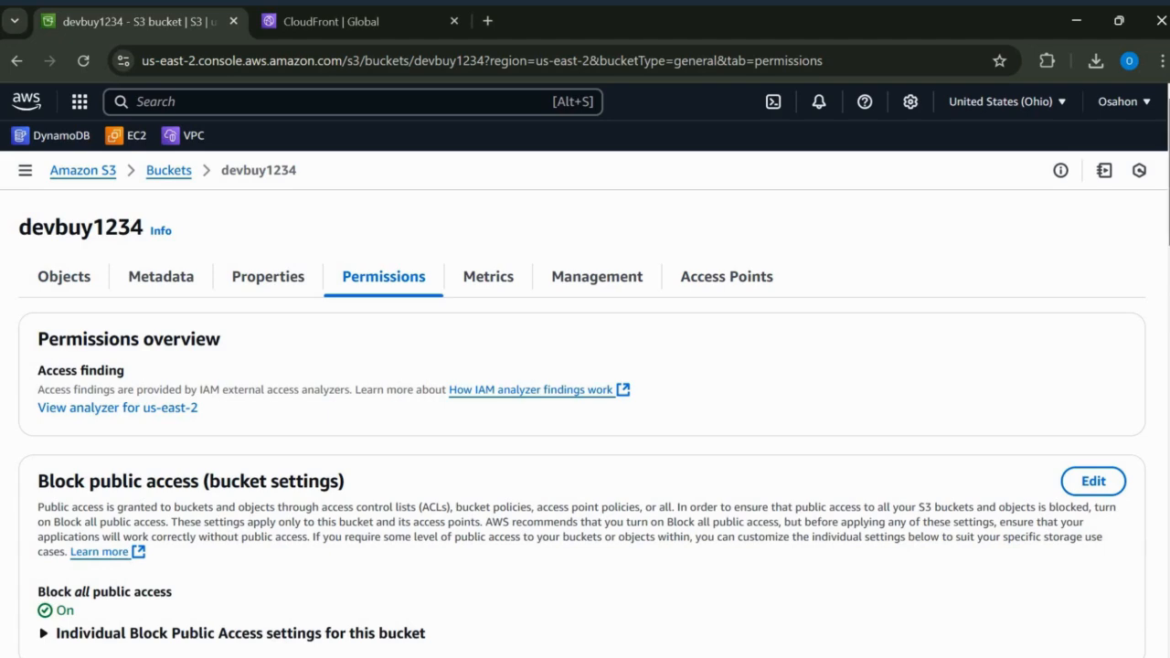
Step: Paste the copied CloudFront policy into the devbuy1234 bucket policy and save the changes
scroll(980, 303, "down", 3)
scroll(981, 304, "down", 2)
left_click(1003, 302)
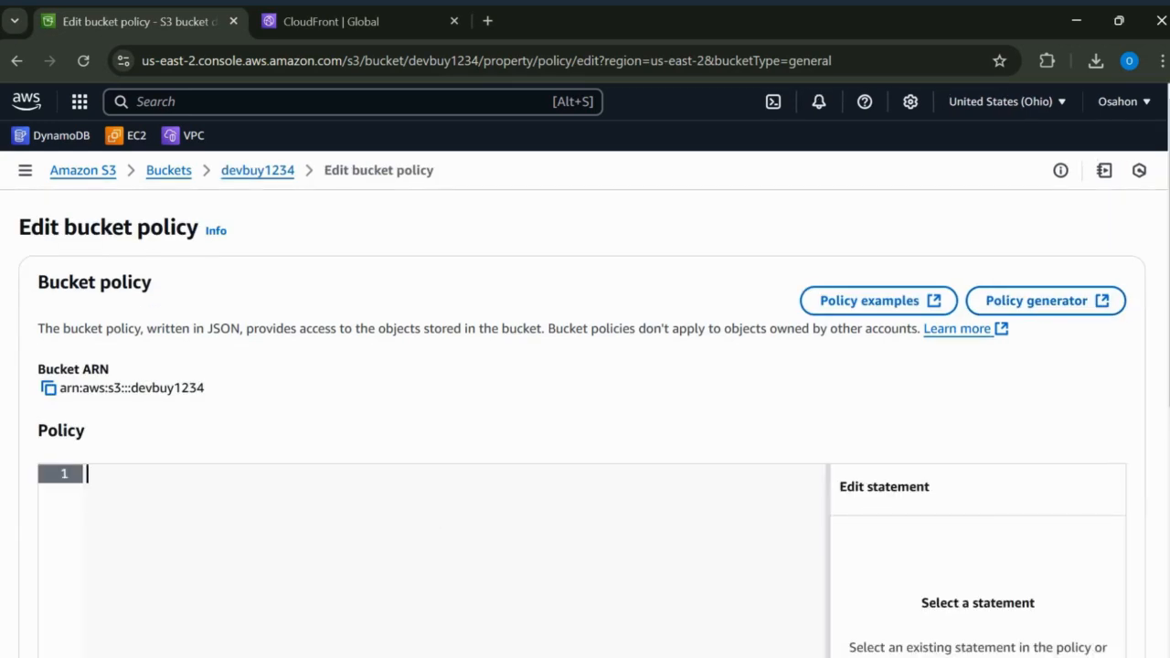
key("ctrl+v")
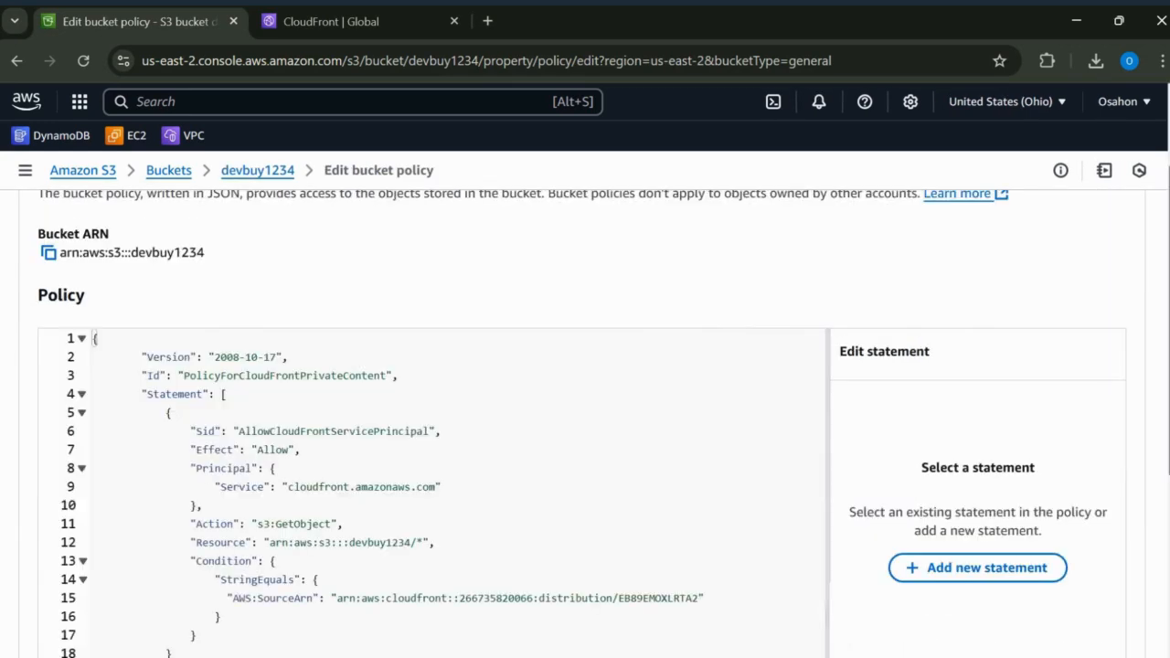
scroll(1075, 633, "down", 5)
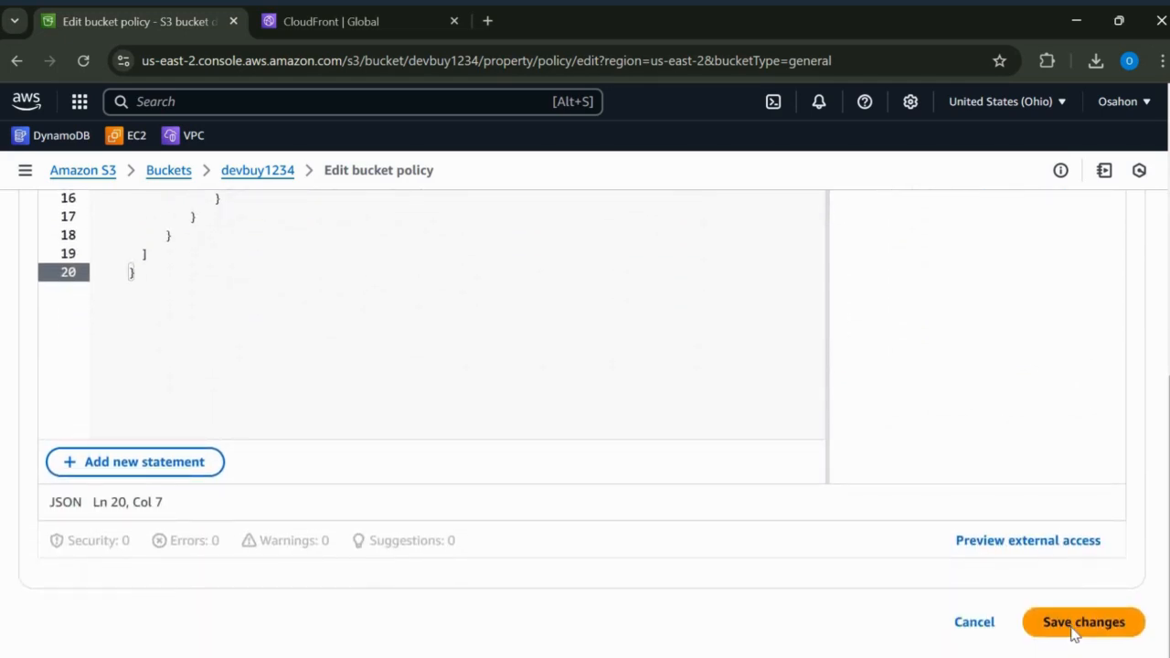
left_click(1081, 624)
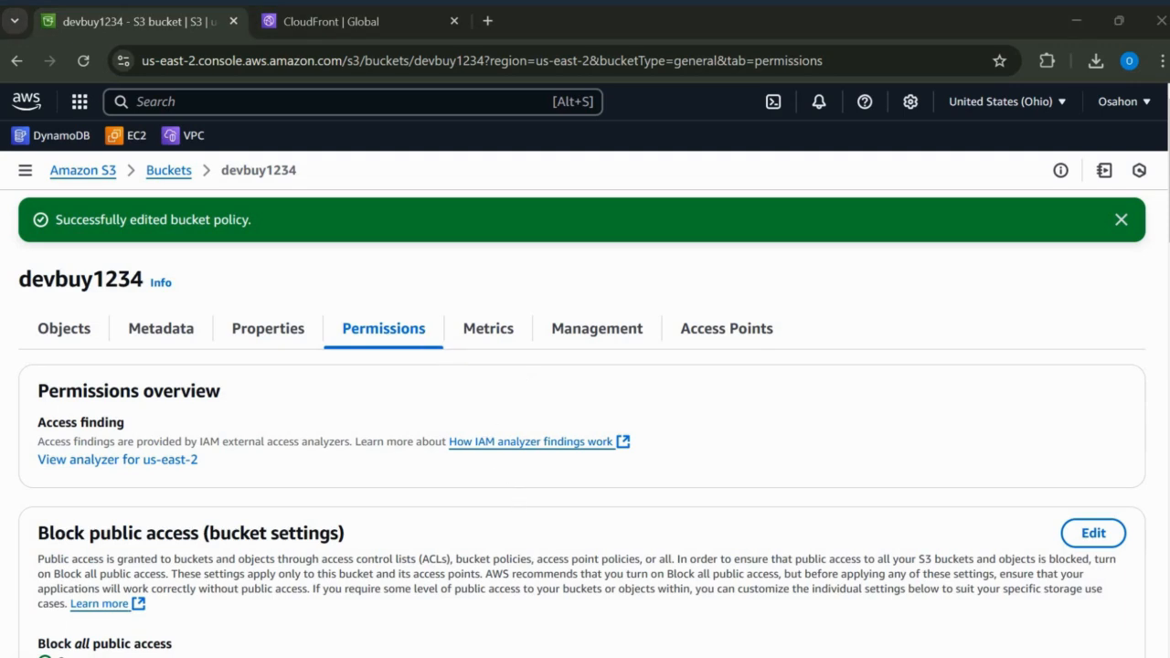
Step: Return to CloudFront, reopen the devbuy1234 distribution's details from the distributions list and copy its domain name
left_click(351, 25)
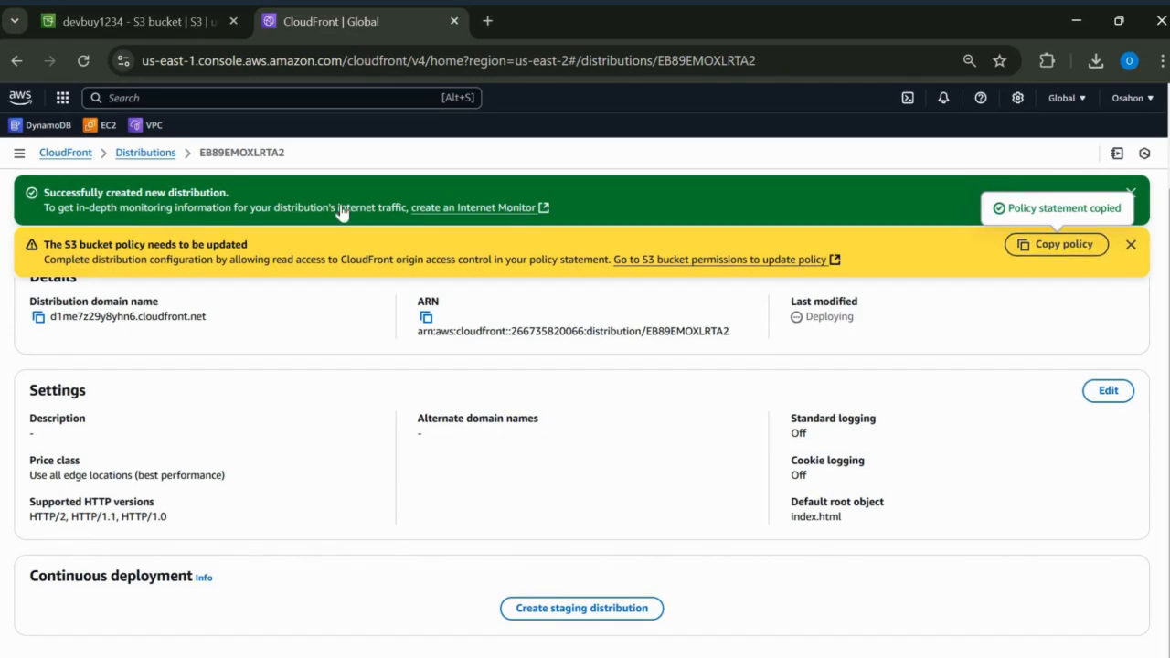
scroll(128, 141, "up", 2)
left_click(143, 157)
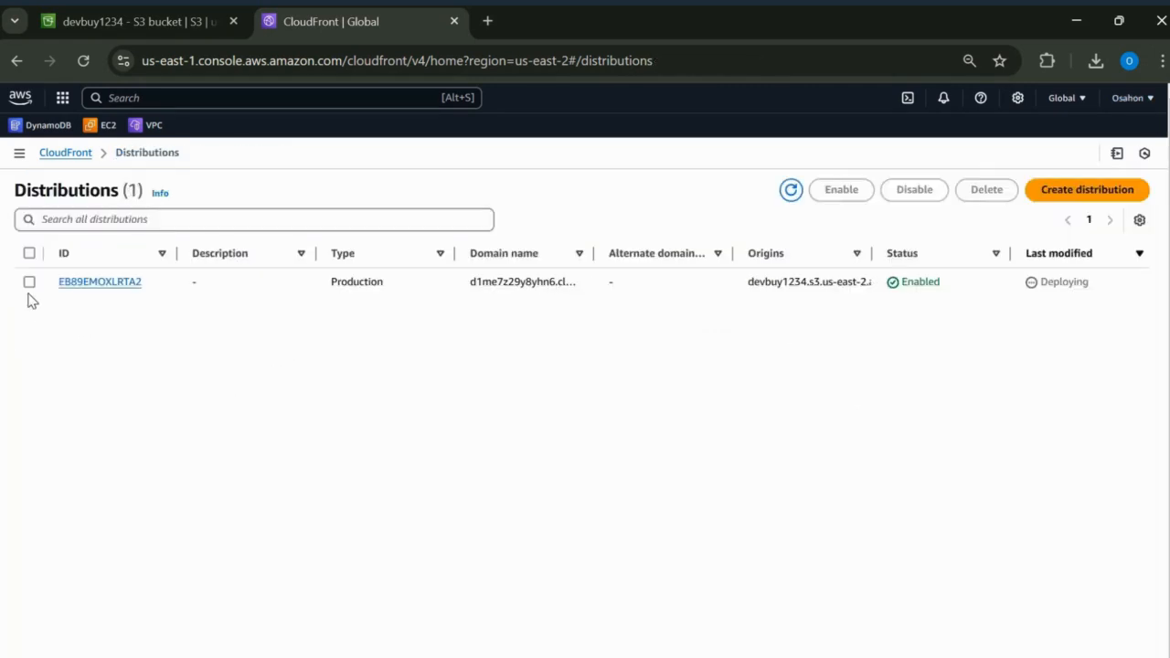
left_click(30, 283)
left_click(88, 283)
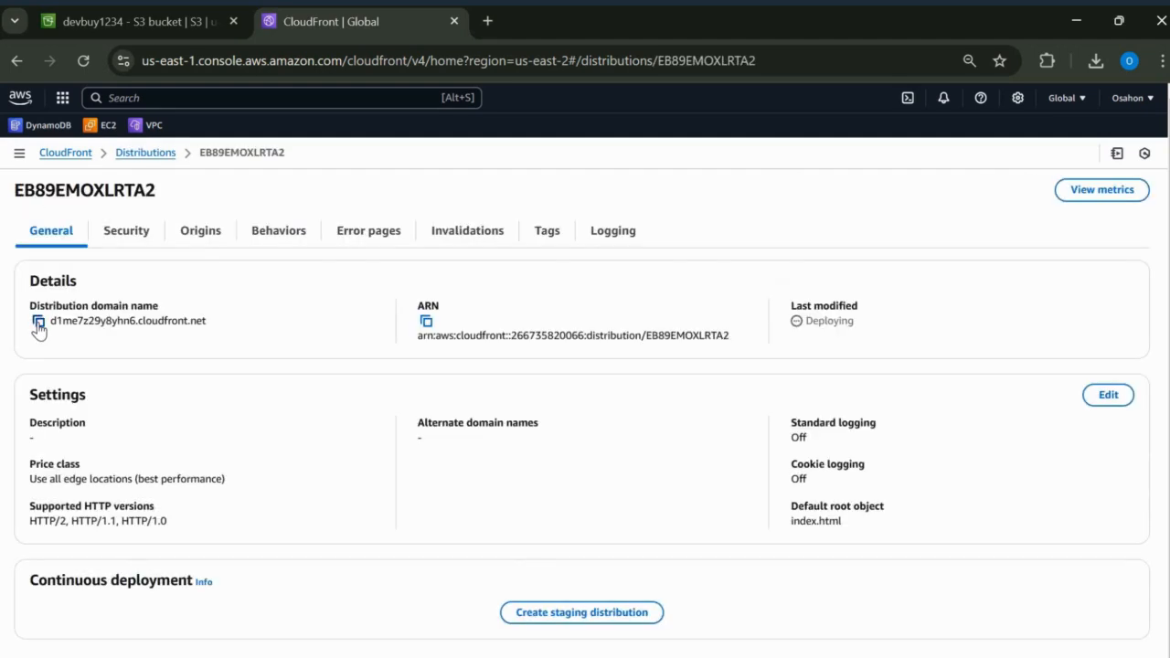
left_click(39, 321)
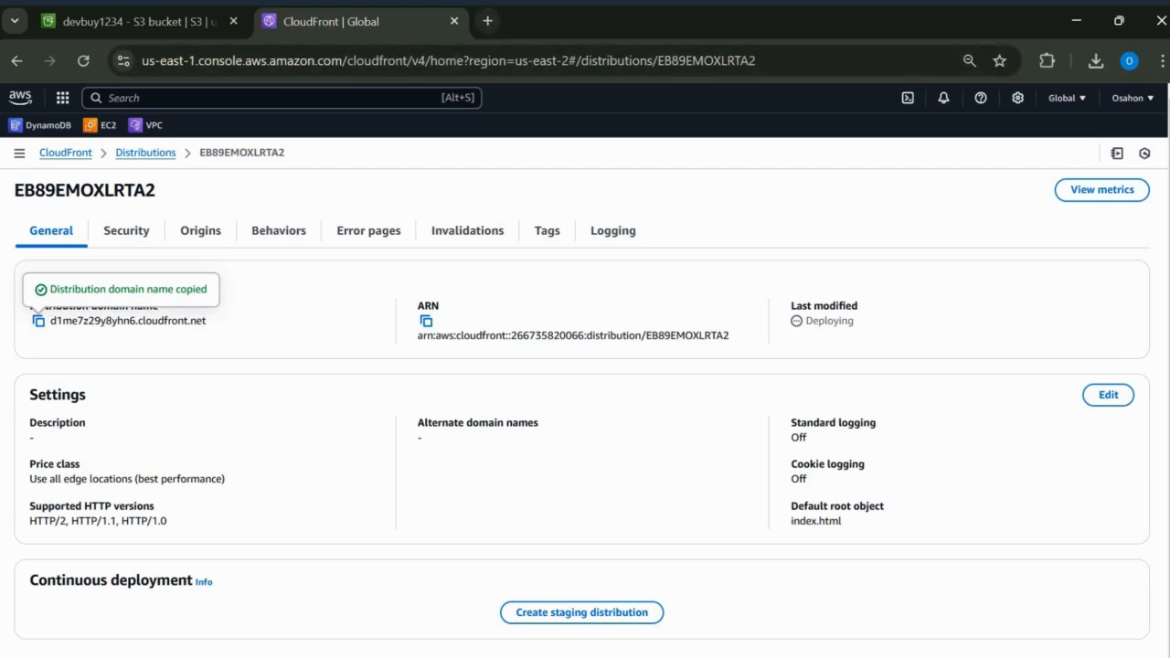
left_click(489, 21)
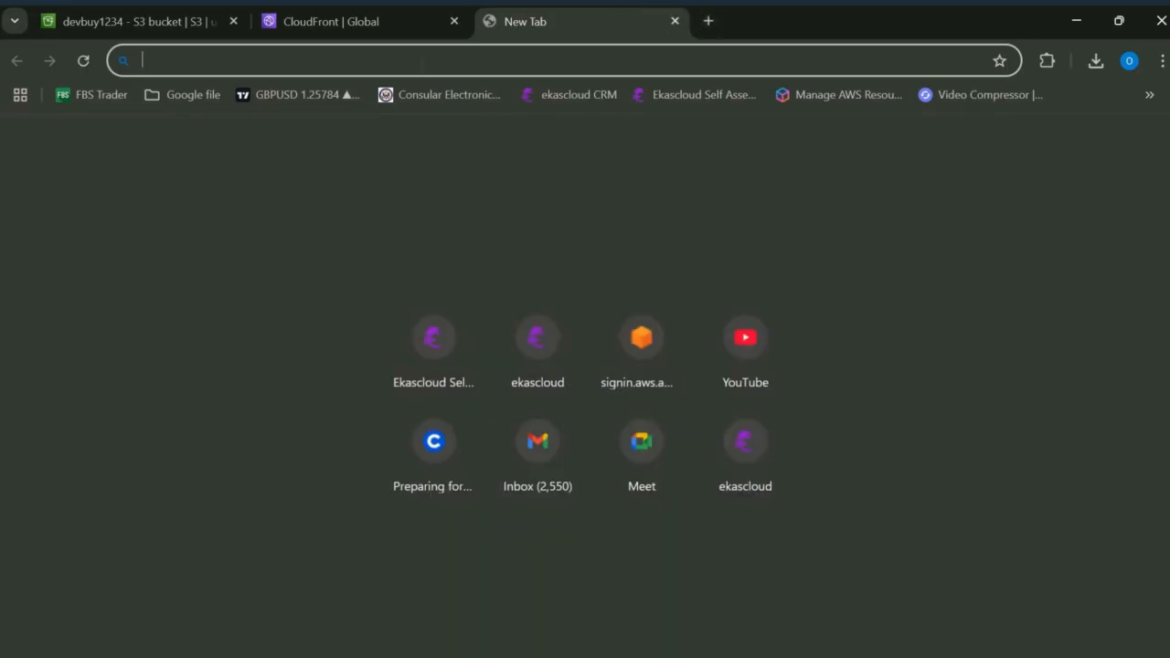
key("ctrl+v")
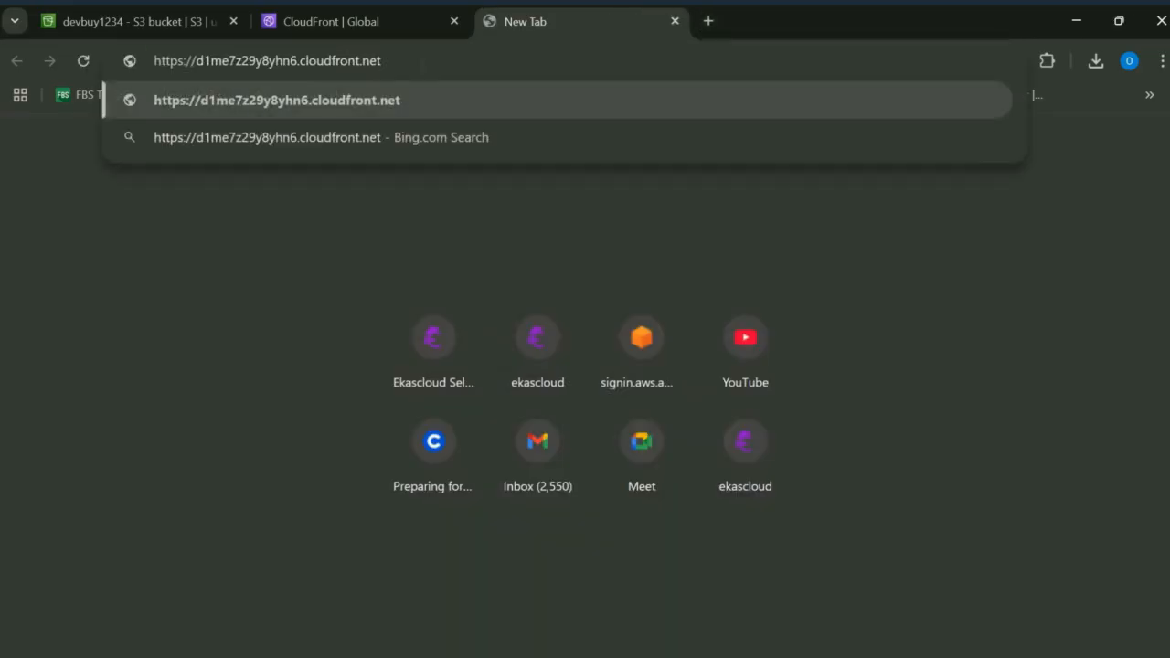
key("Return")
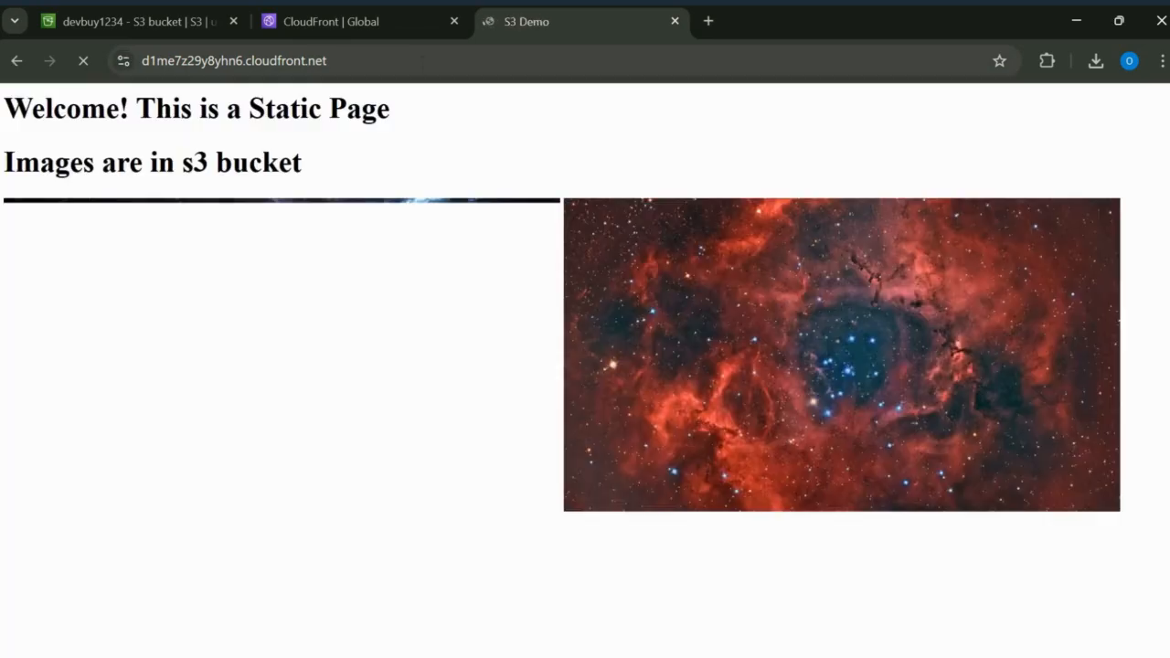